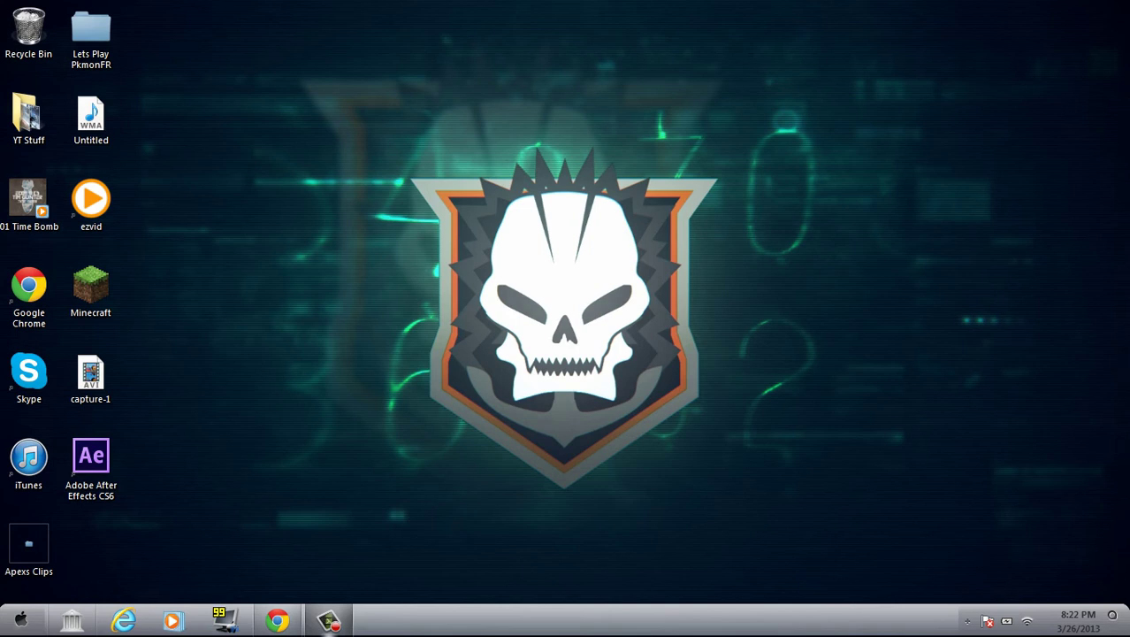
Open Sticky Notes and move the note with the registration details to the upper-right corner of the desktop
key("super")
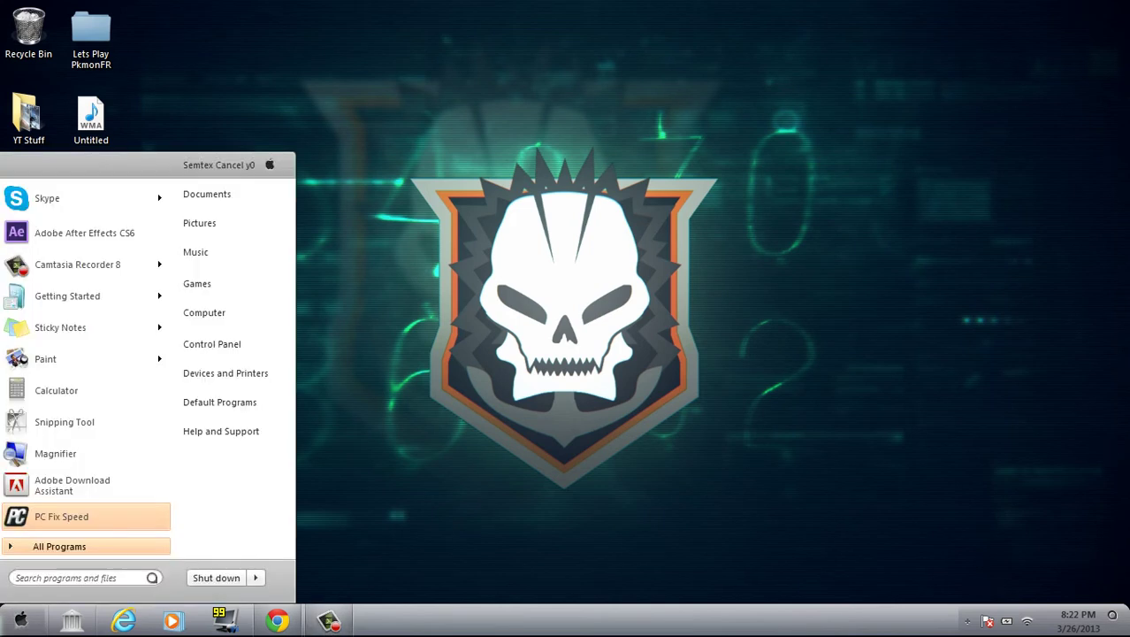
type("stick")
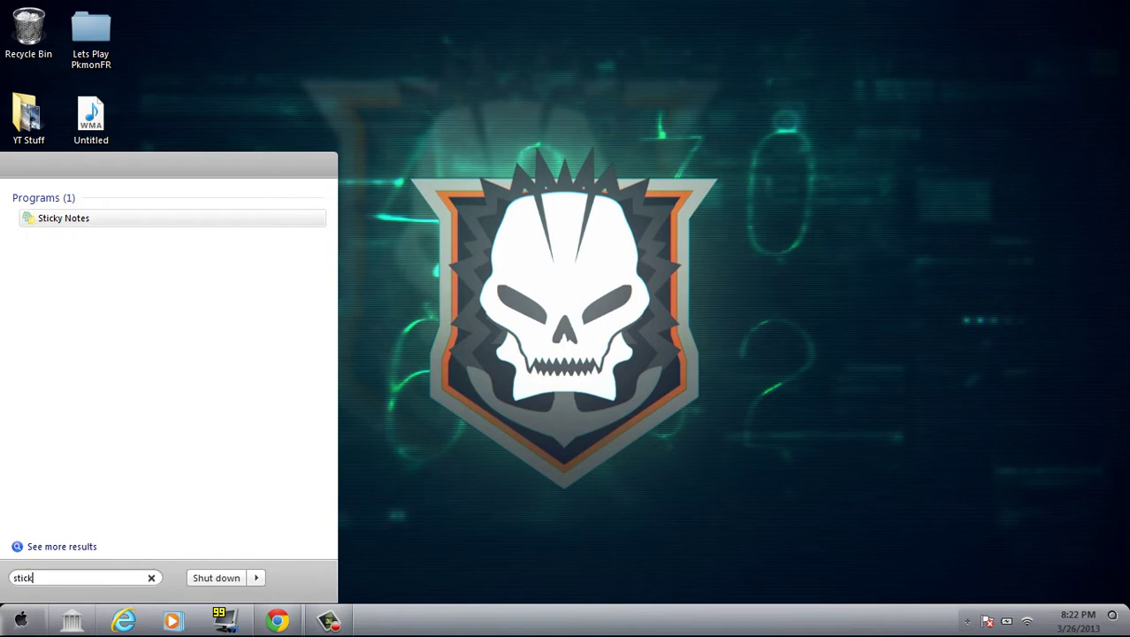
type("y")
key("Return")
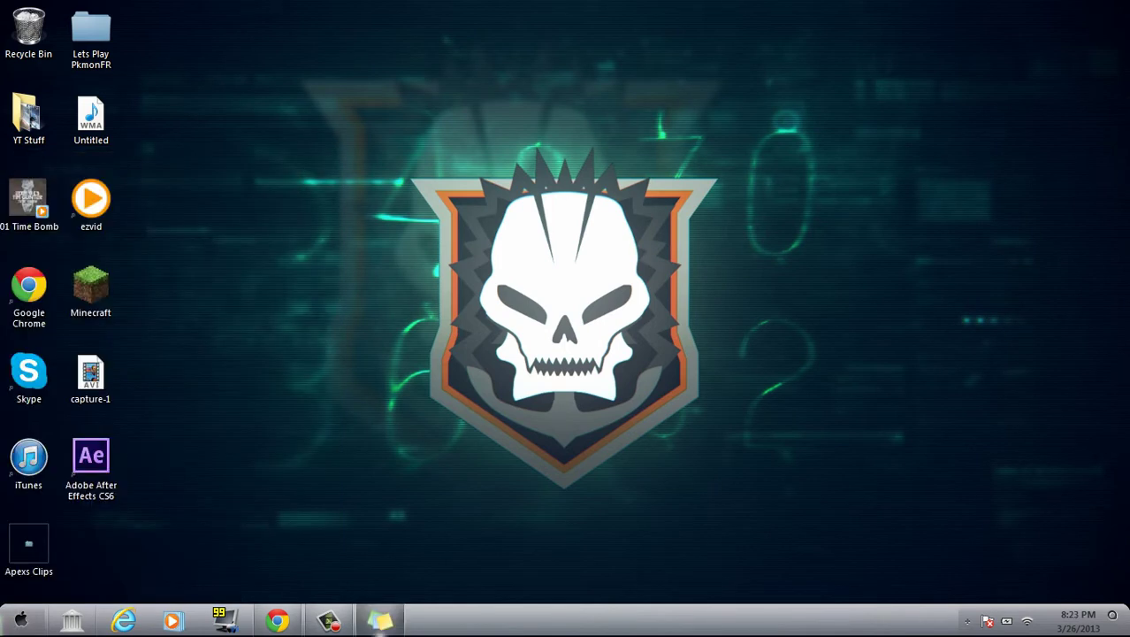
right_click(998, 122)
left_click(1030, 171)
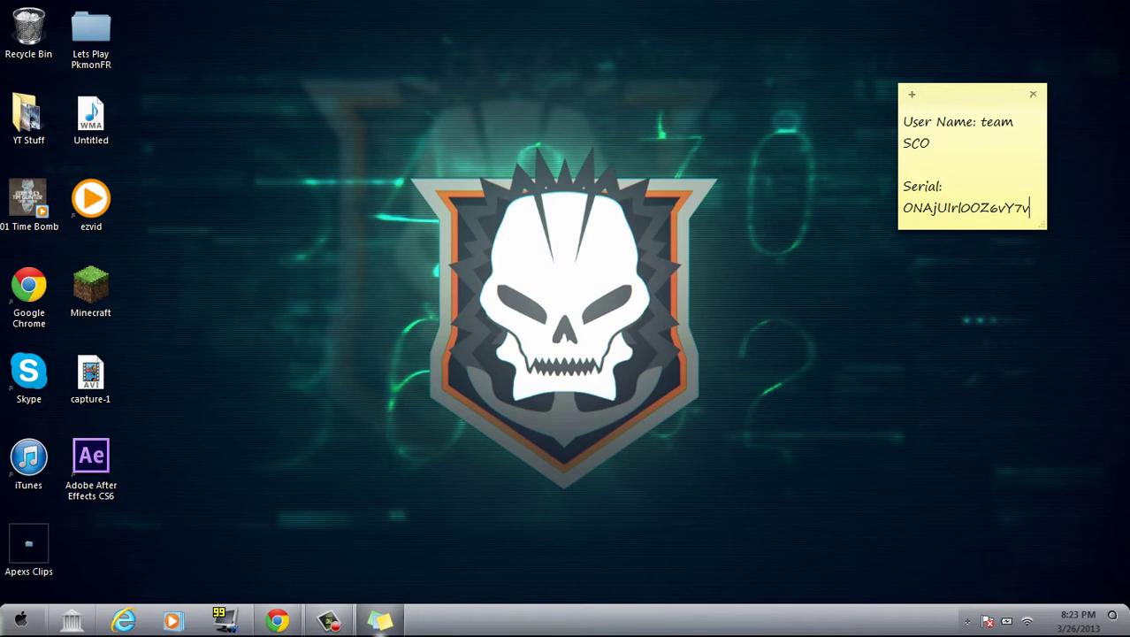
left_click_drag(973, 94, 1043, 13)
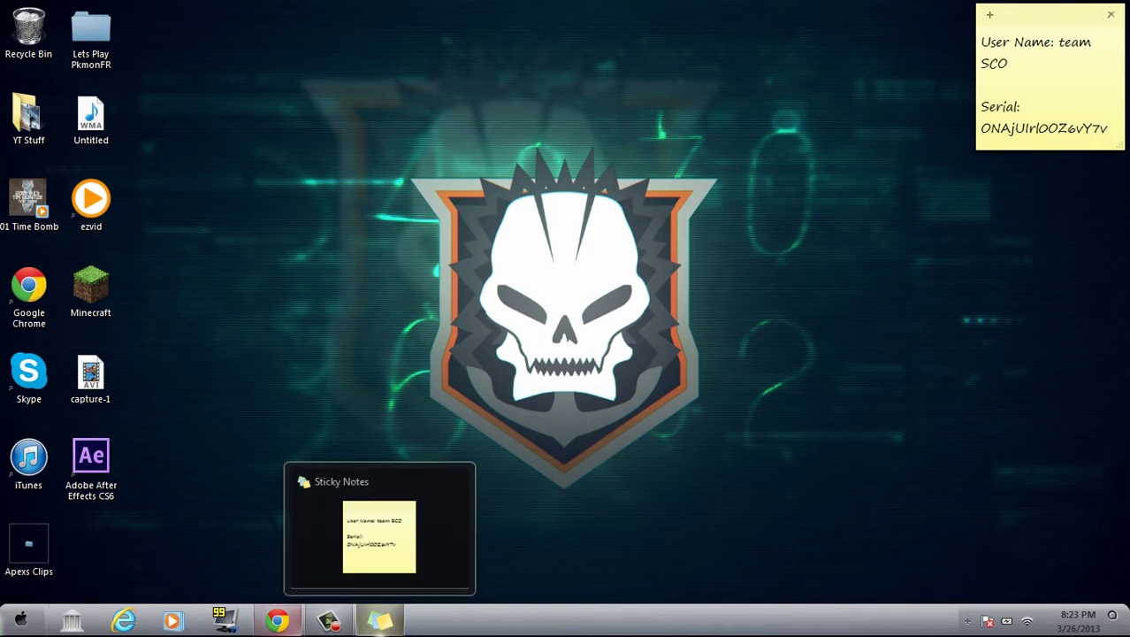
Try the Windows download of ReelSmart Motion Blur 4.1.2 in Chrome and exit the browser, cancelling the download
left_click(276, 620)
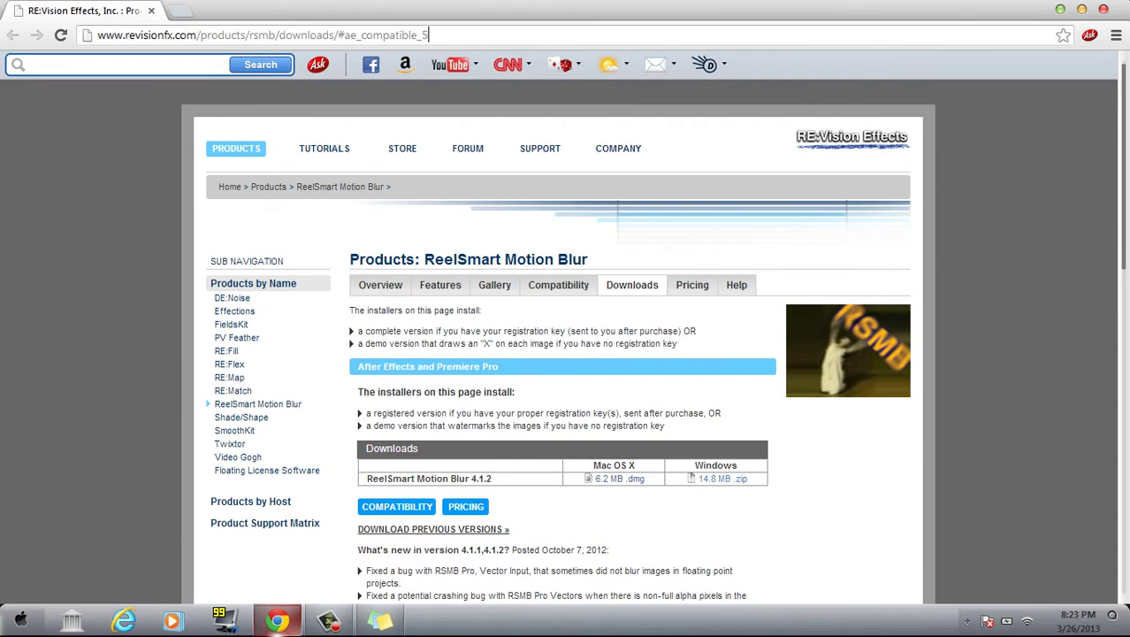
left_click(723, 479)
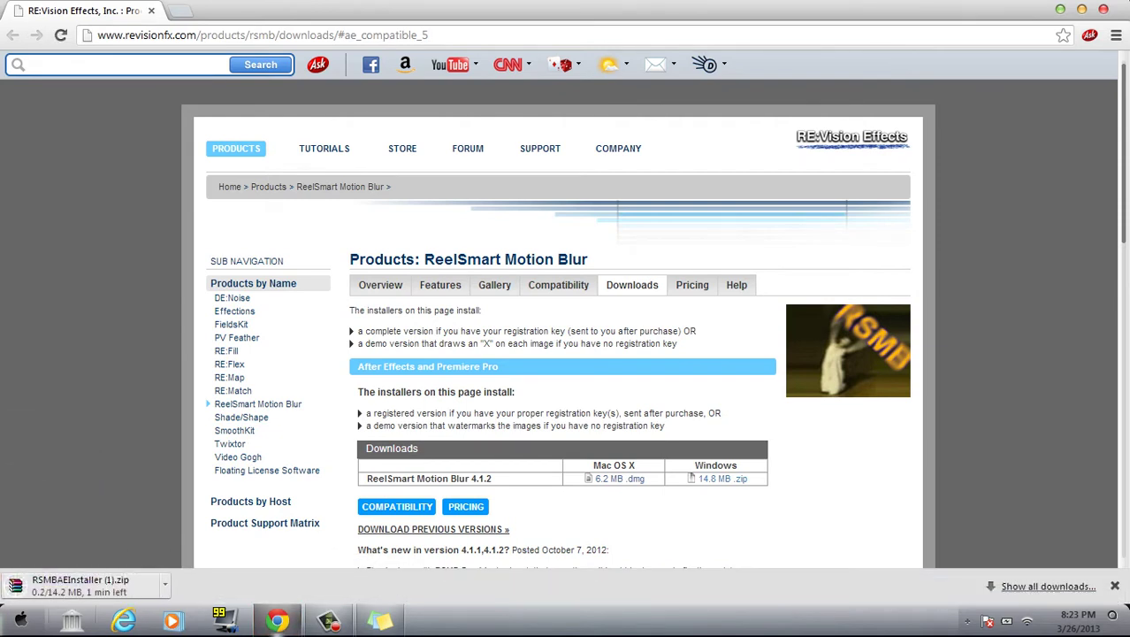
key("alt+F4")
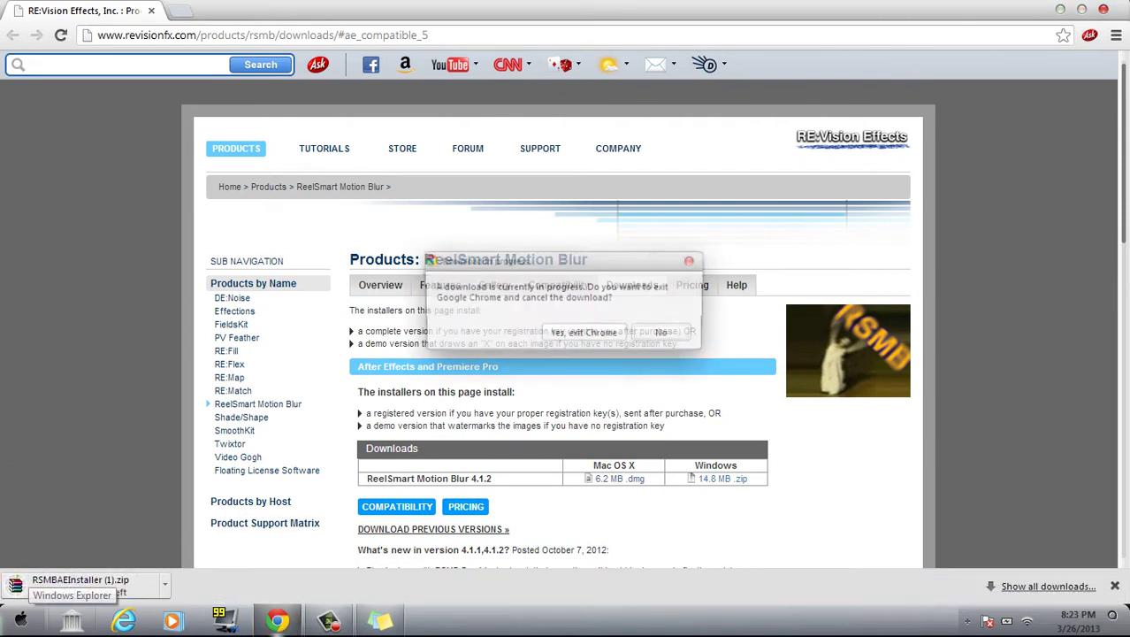
key("Left")
key("Return")
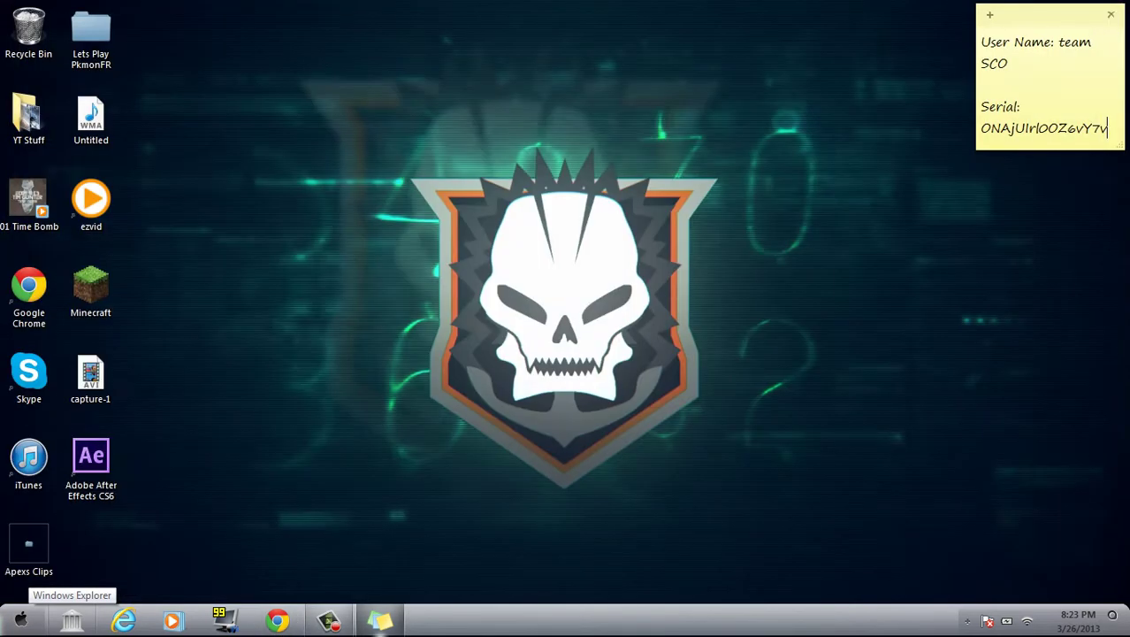
Find the existing RSMBAEInstaller archive on the computer, launch its setup and proceed to the host application selection
left_click(21, 619)
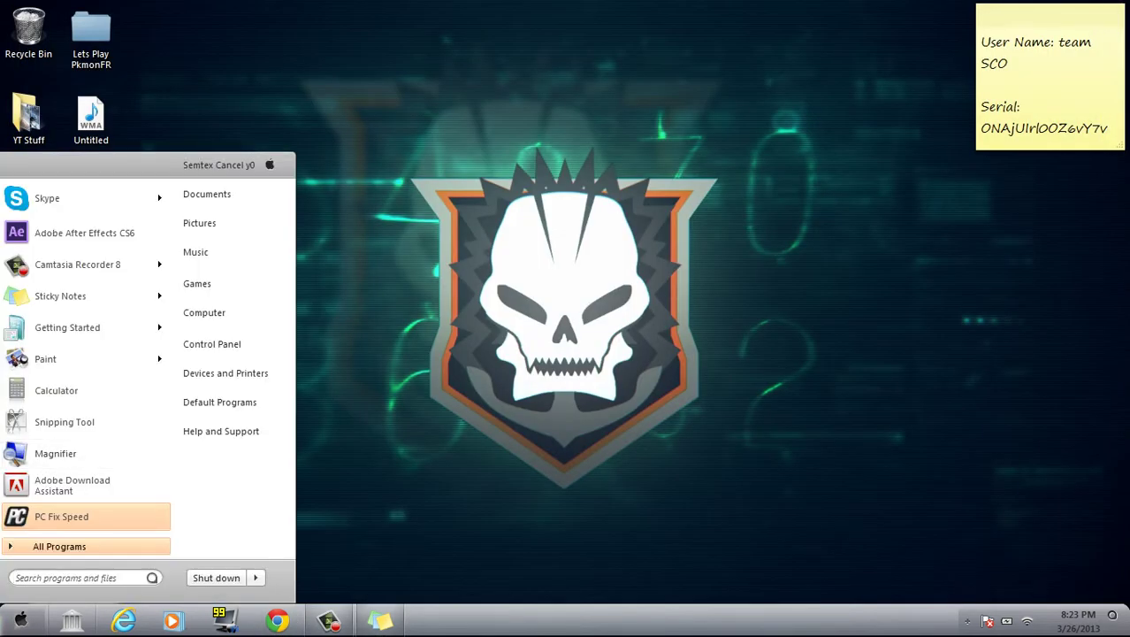
type("RS")
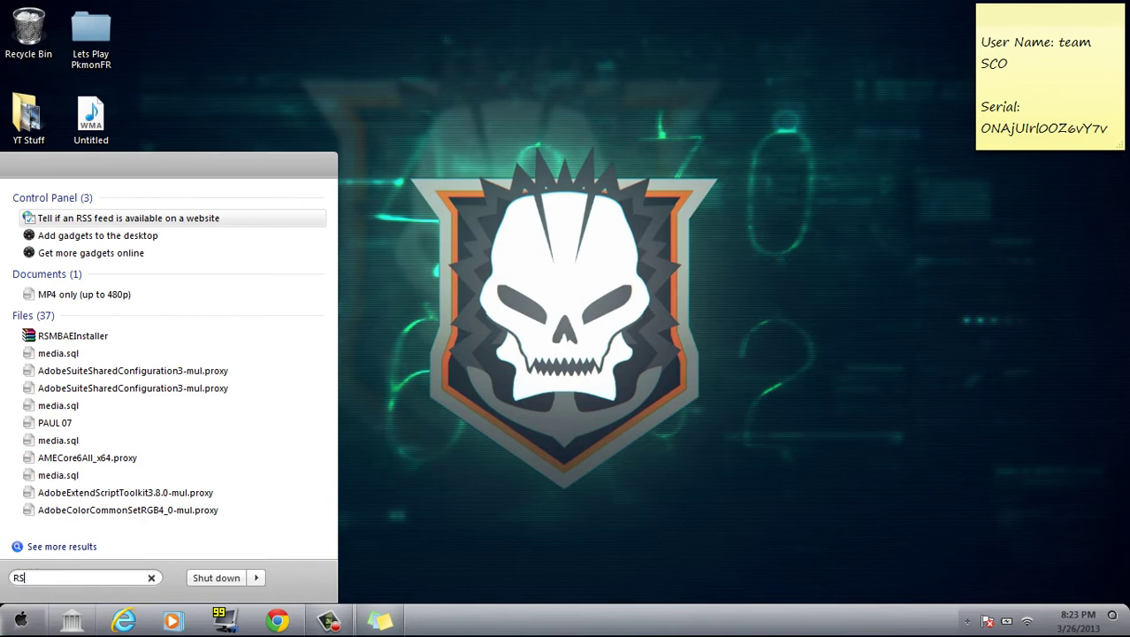
left_click(72, 337)
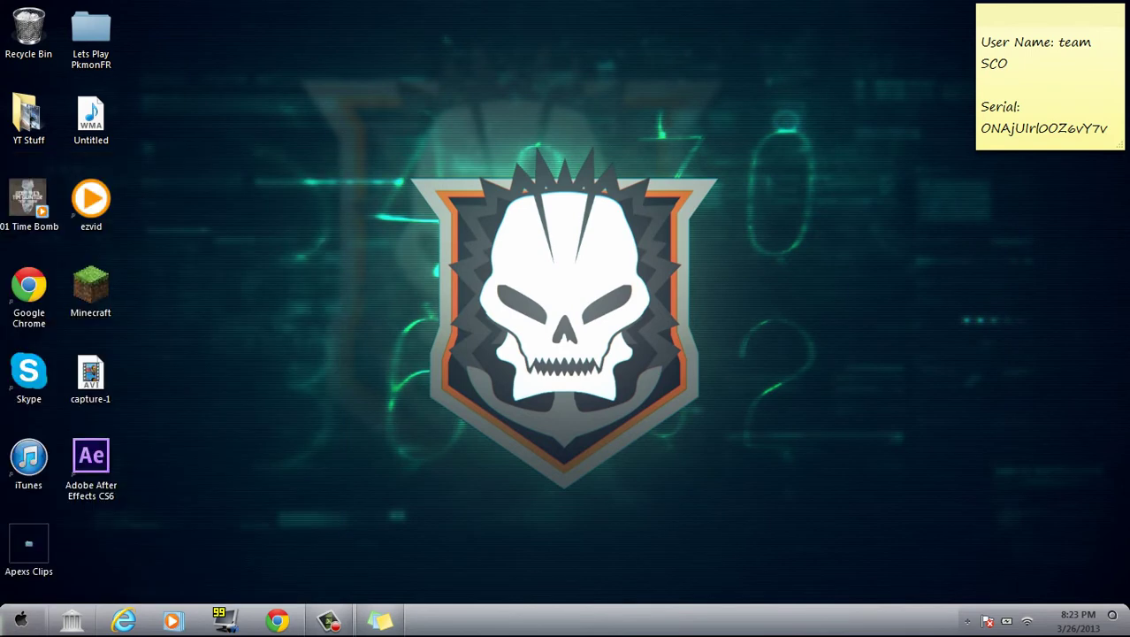
key("Down")
key("Return")
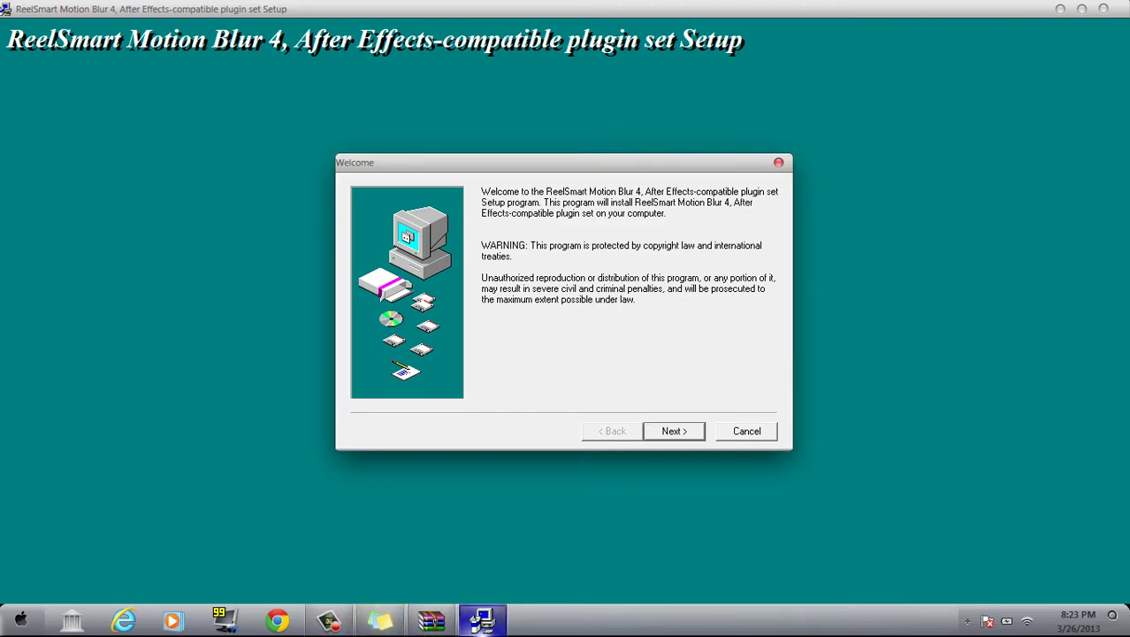
key("Return")
key("Return")
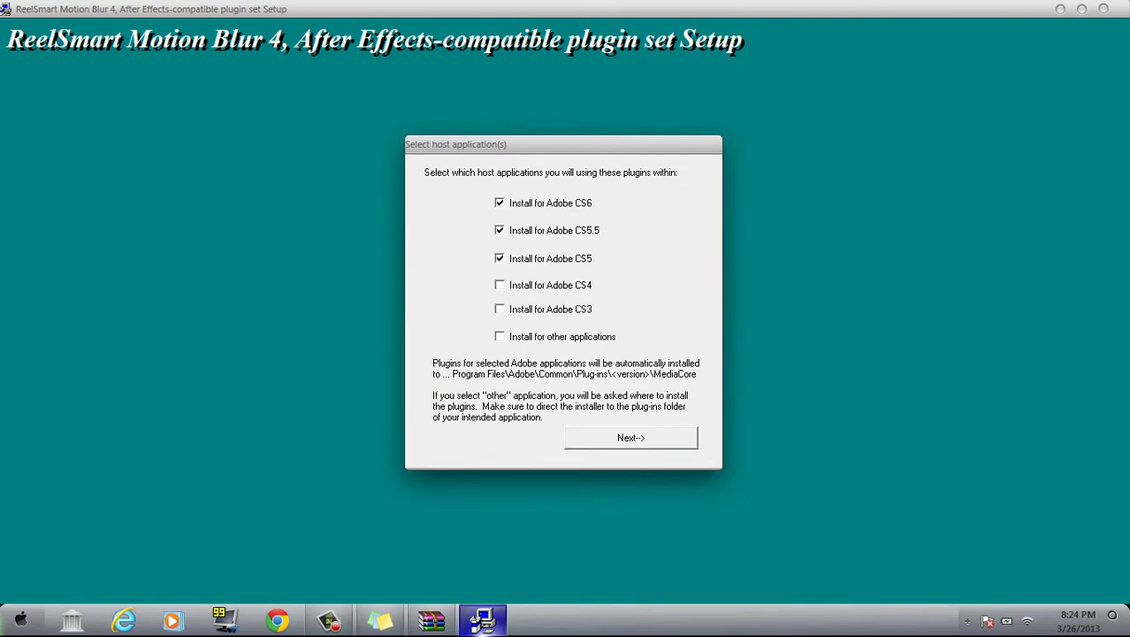
left_click(21, 619)
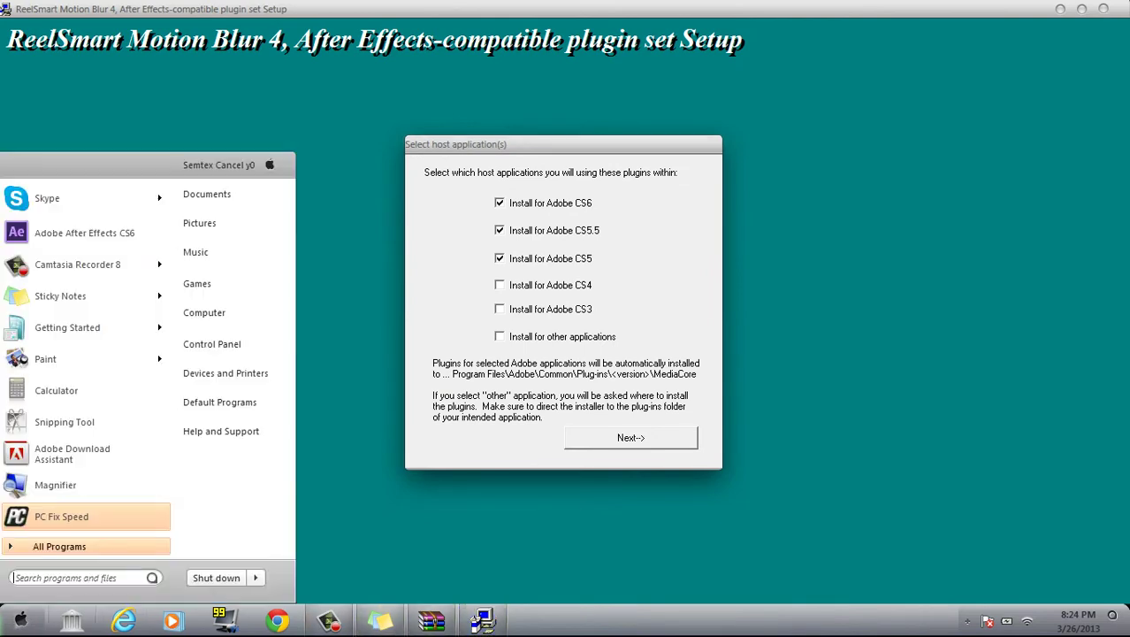
left_click(40, 547)
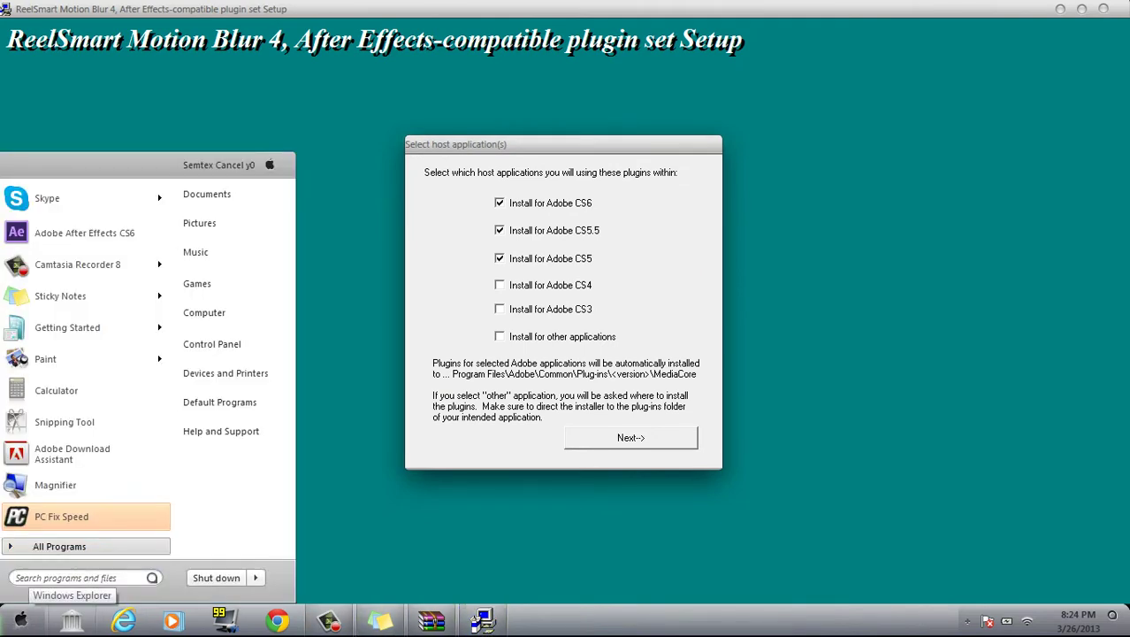
type("RSMB")
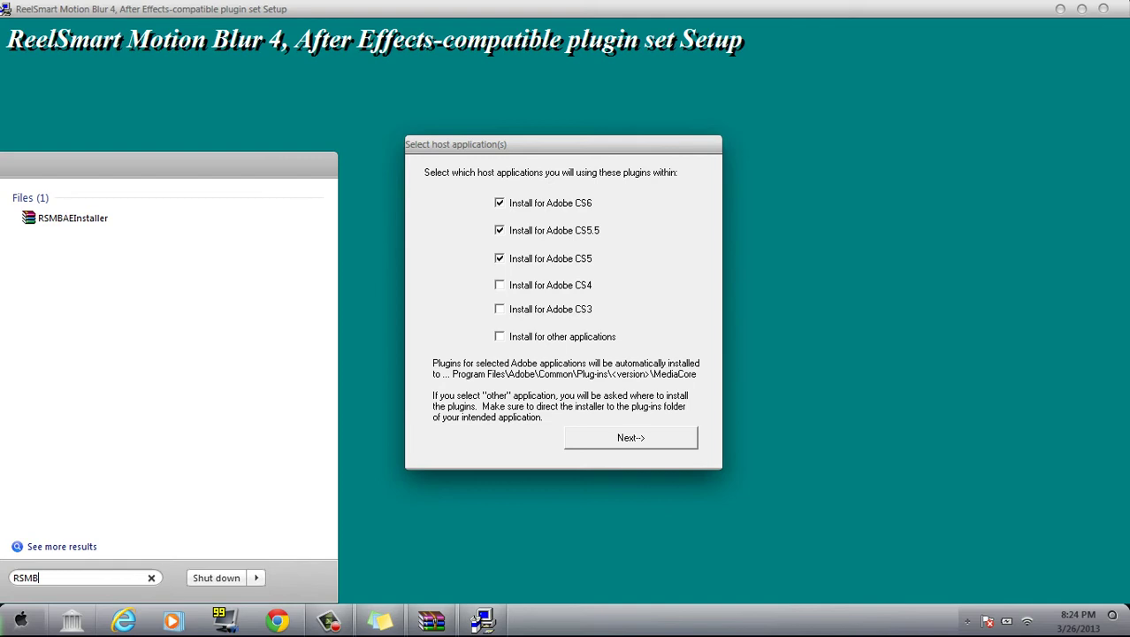
right_click(73, 218)
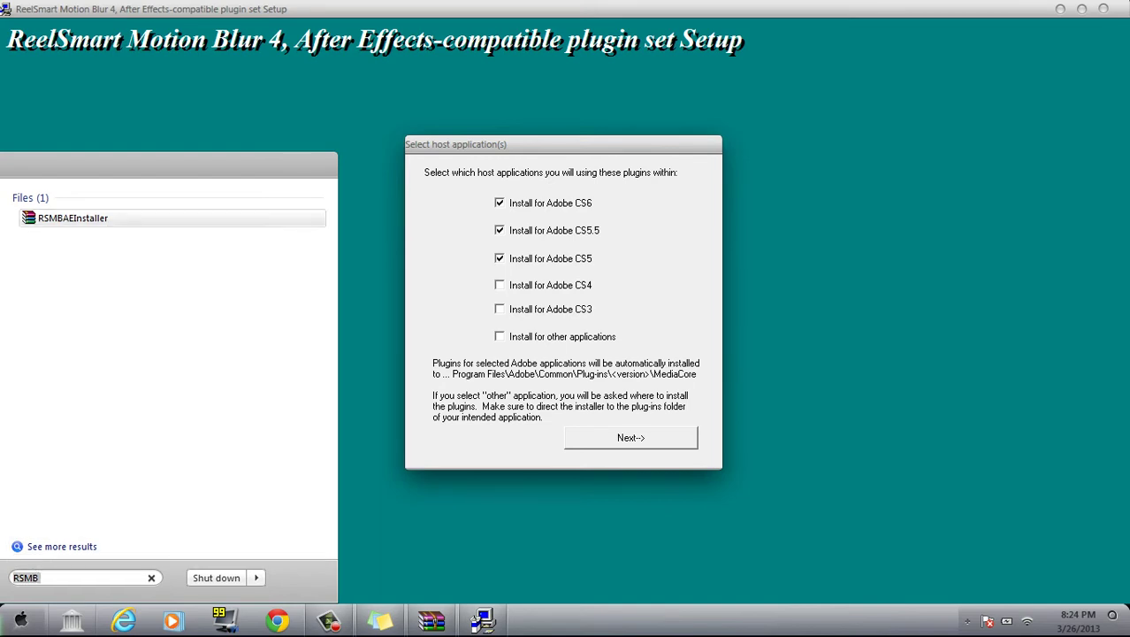
key("Escape")
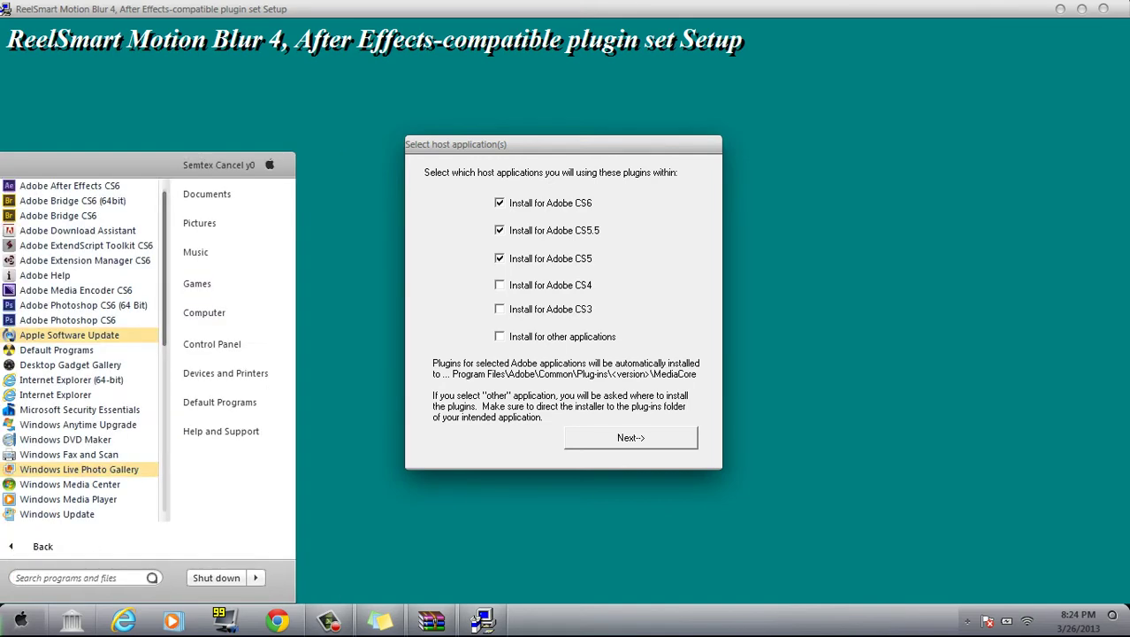
key("Escape")
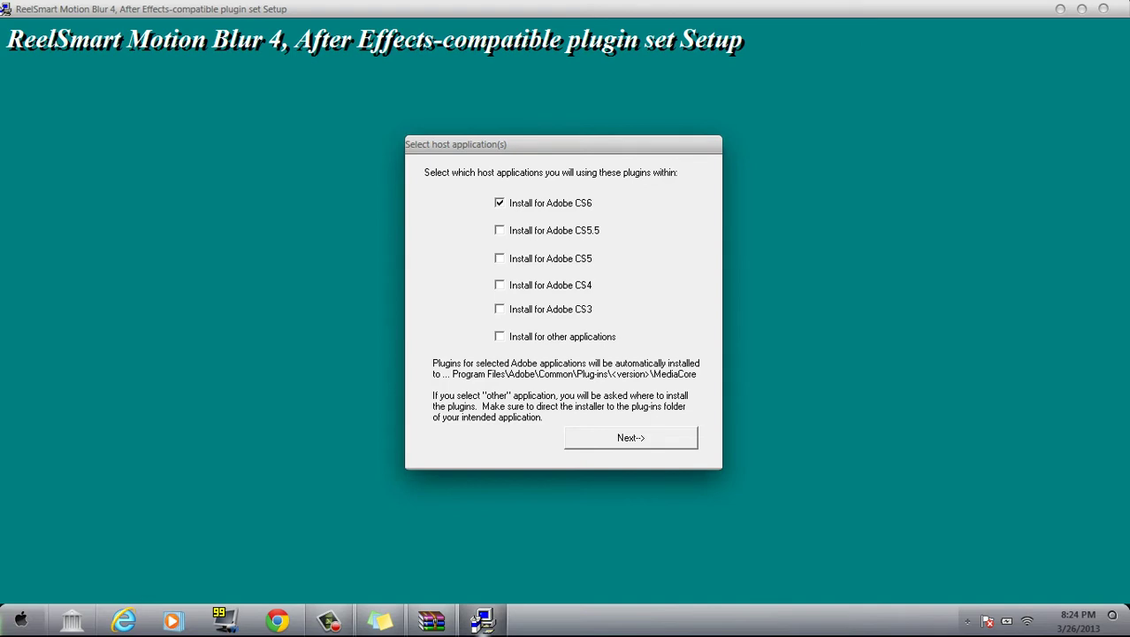
Install for Adobe CS6 only and place the manual in the Plug-ins folder under Adobe After Effects CS6\Support Files
key("Return")
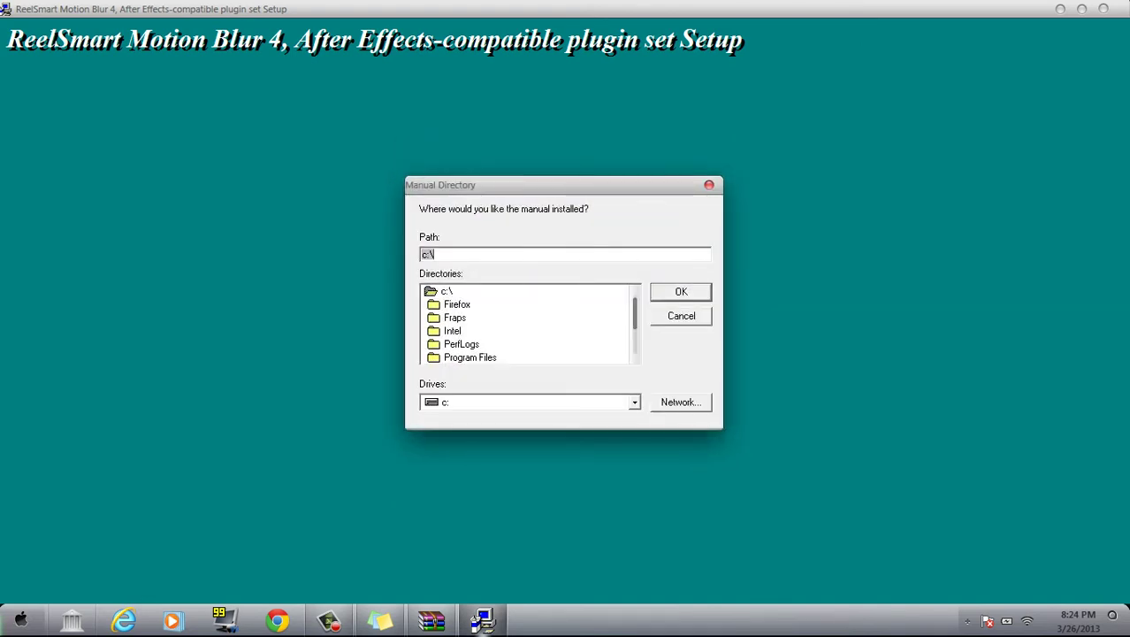
scroll(526, 324, "down", 3)
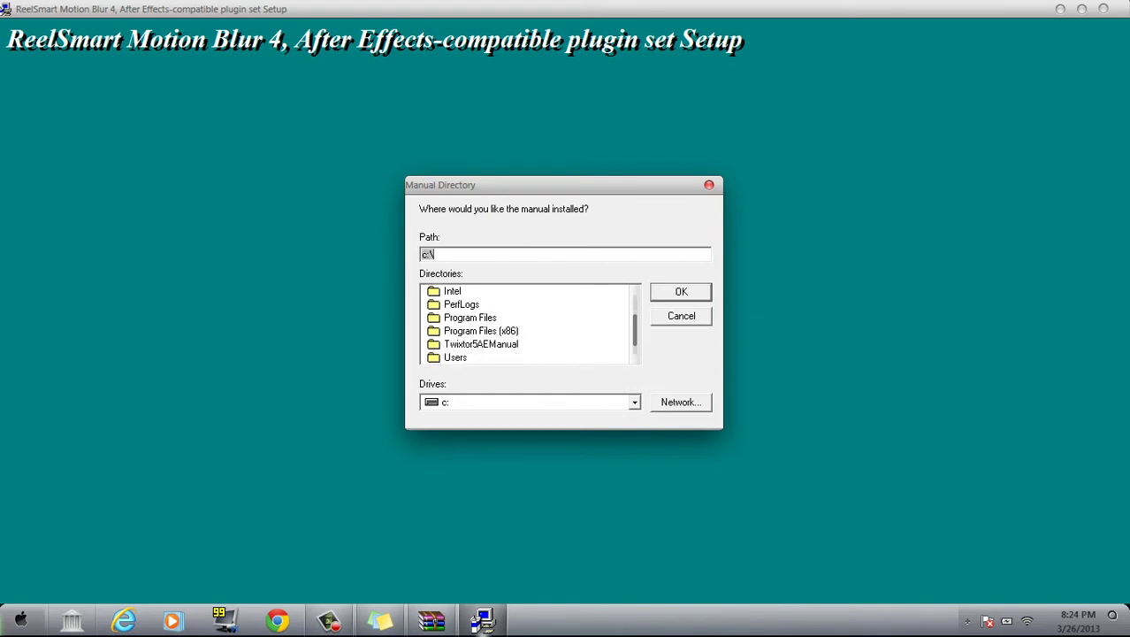
left_click(469, 317)
double_click(469, 317)
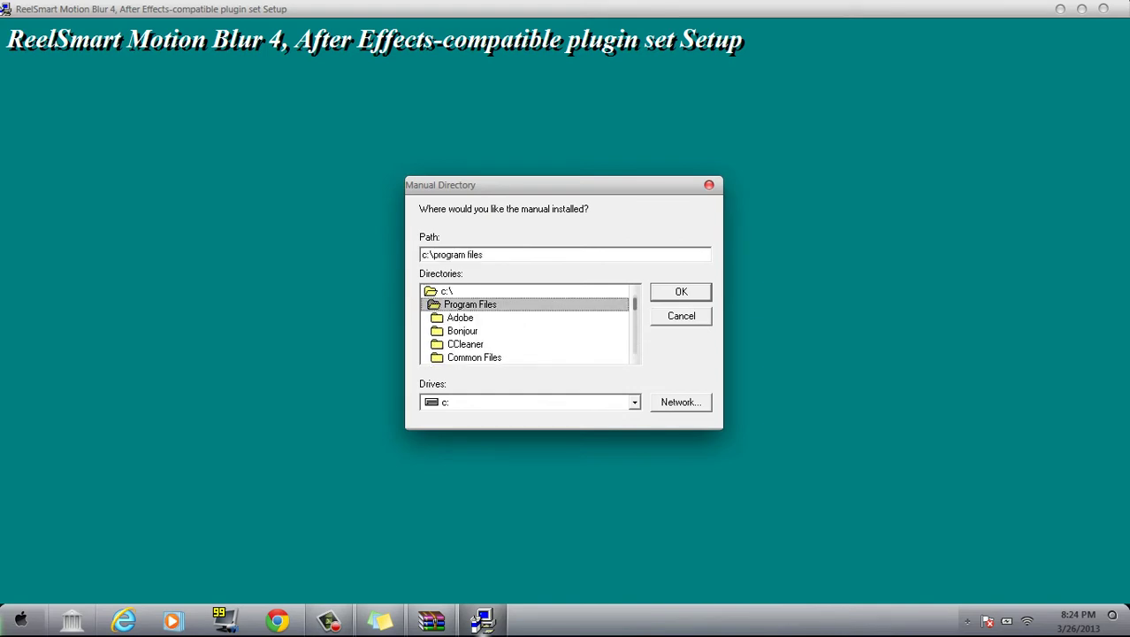
scroll(526, 317, "down", 1)
double_click(461, 304)
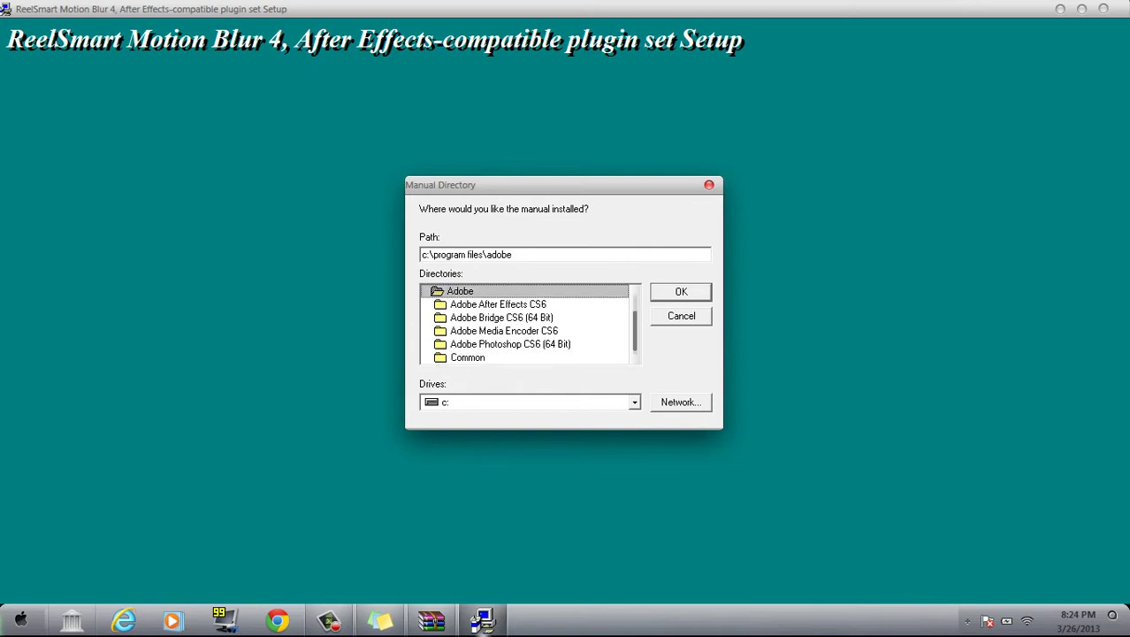
double_click(498, 304)
double_click(479, 344)
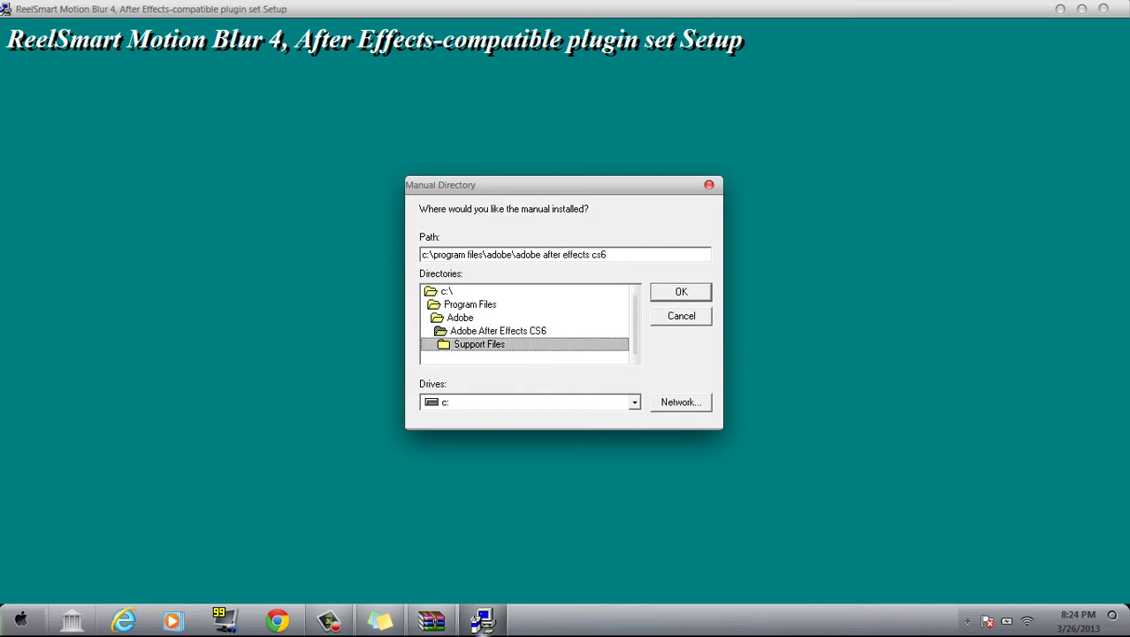
scroll(525, 324, "down", 3)
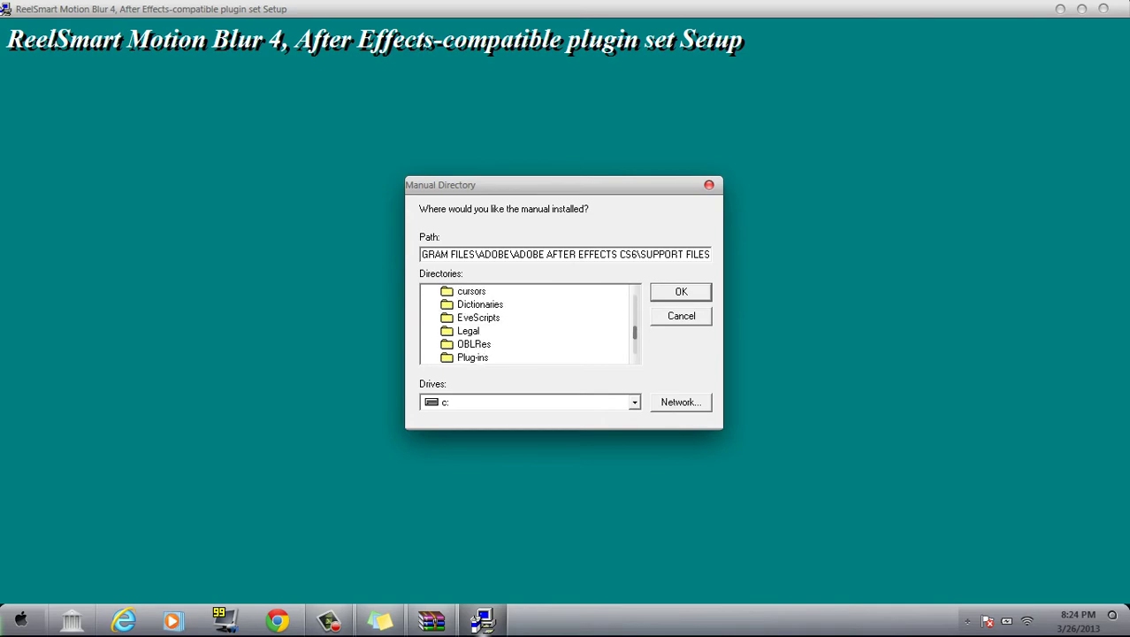
double_click(473, 357)
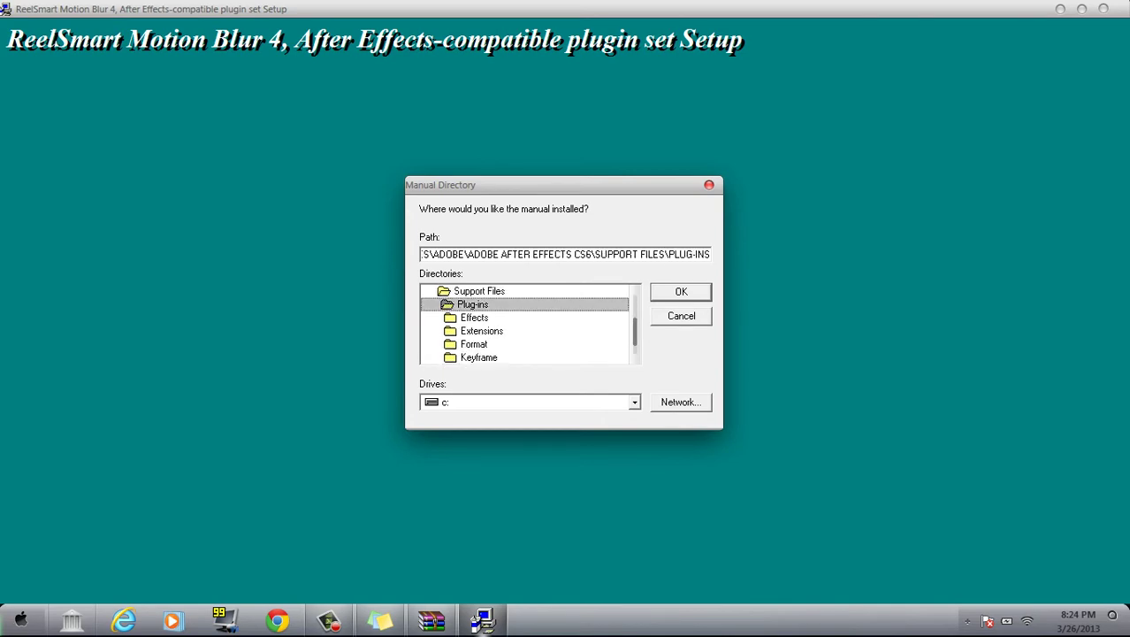
left_click(681, 292)
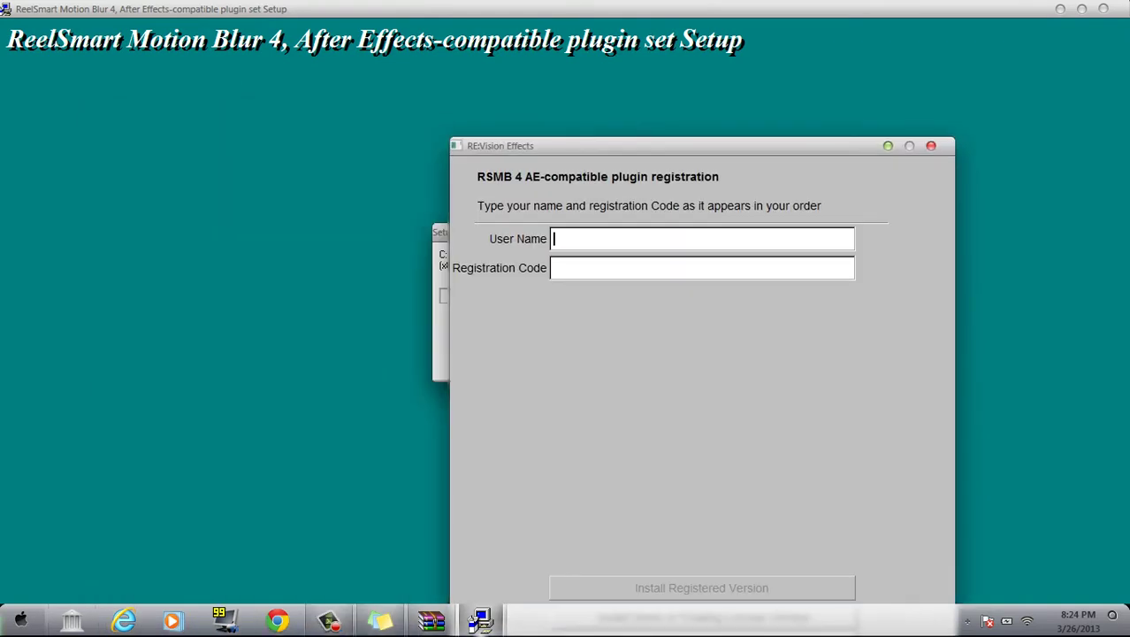
Arrange the registration window beside the sticky note and copy the note's user name into the User Name field
left_click(381, 621)
left_click_drag(698, 146, 588, 147)
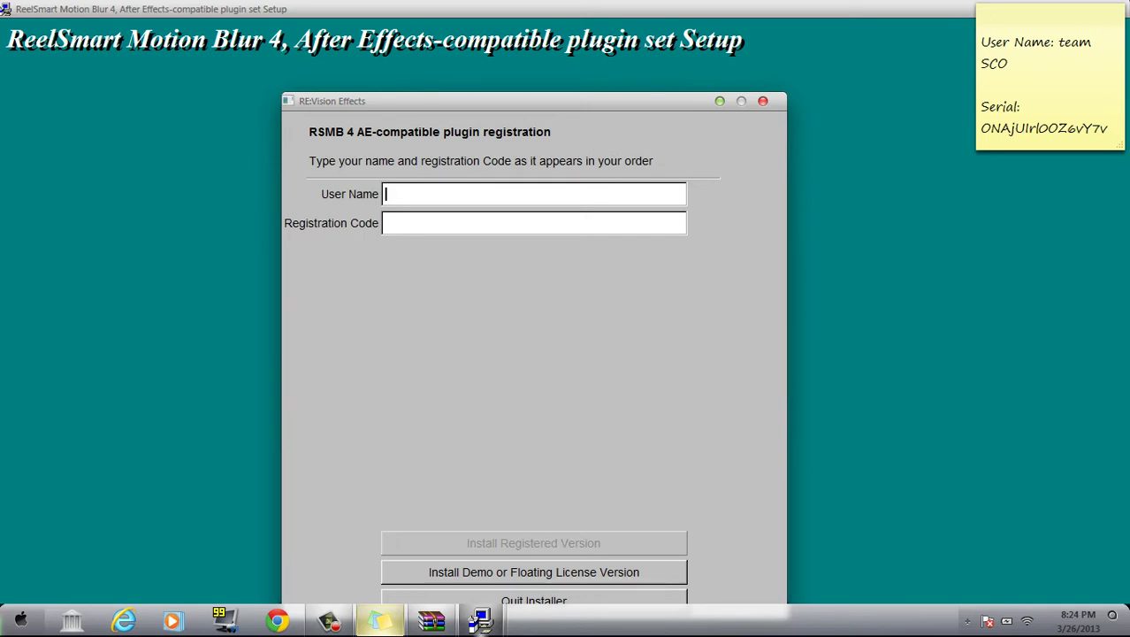
left_click(1108, 129)
left_click(1058, 43)
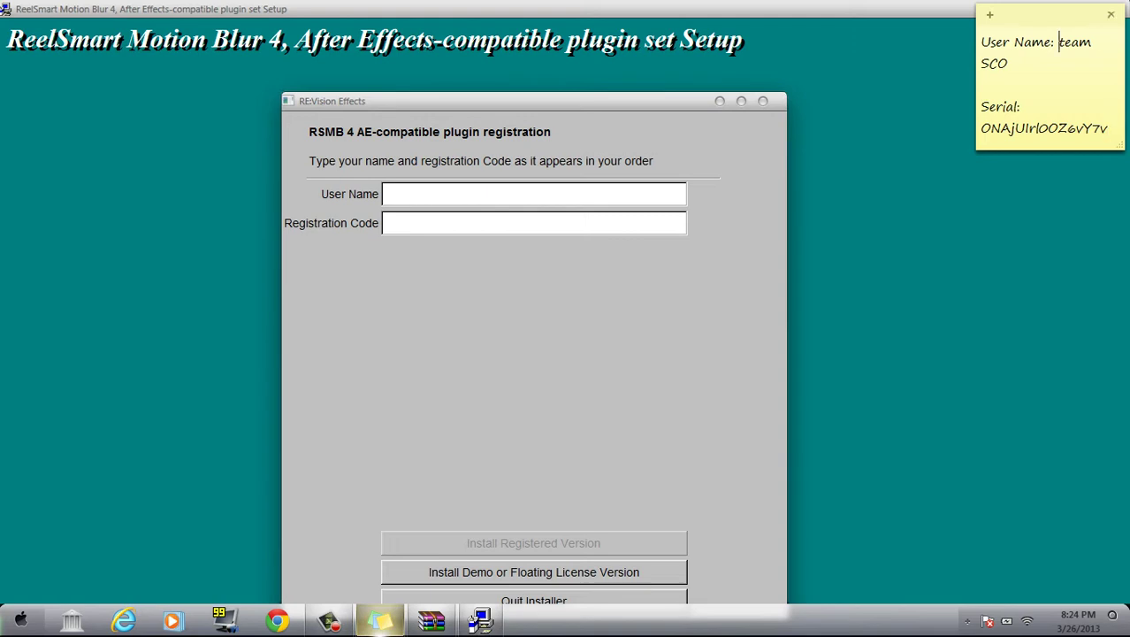
left_click_drag(1059, 41, 1008, 64)
right_click(1074, 44)
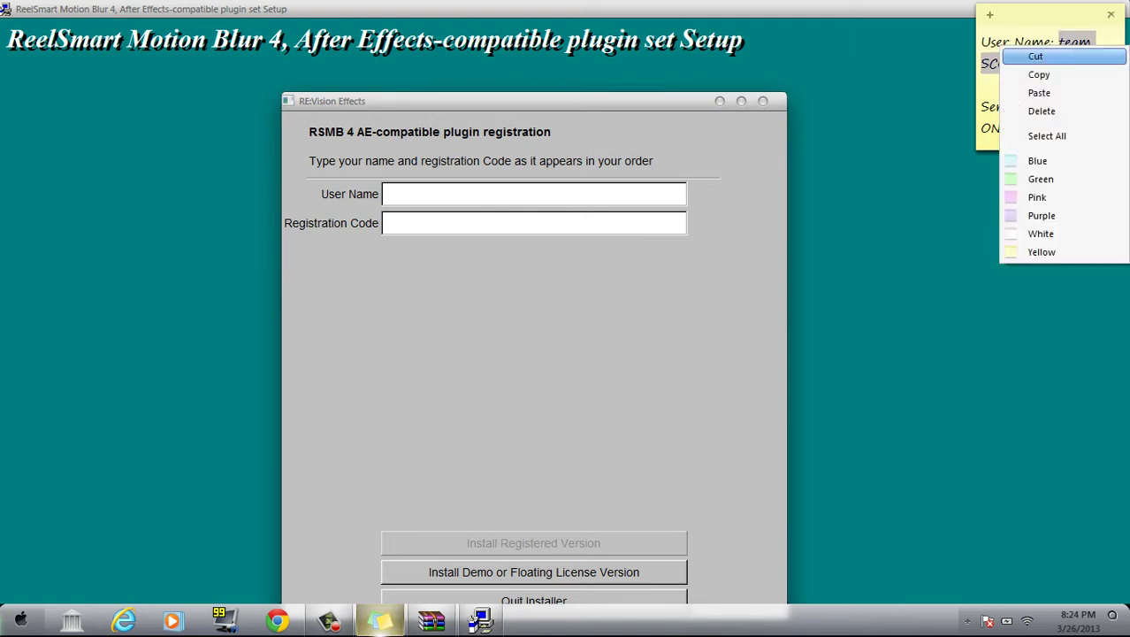
left_click(1041, 75)
left_click(533, 194)
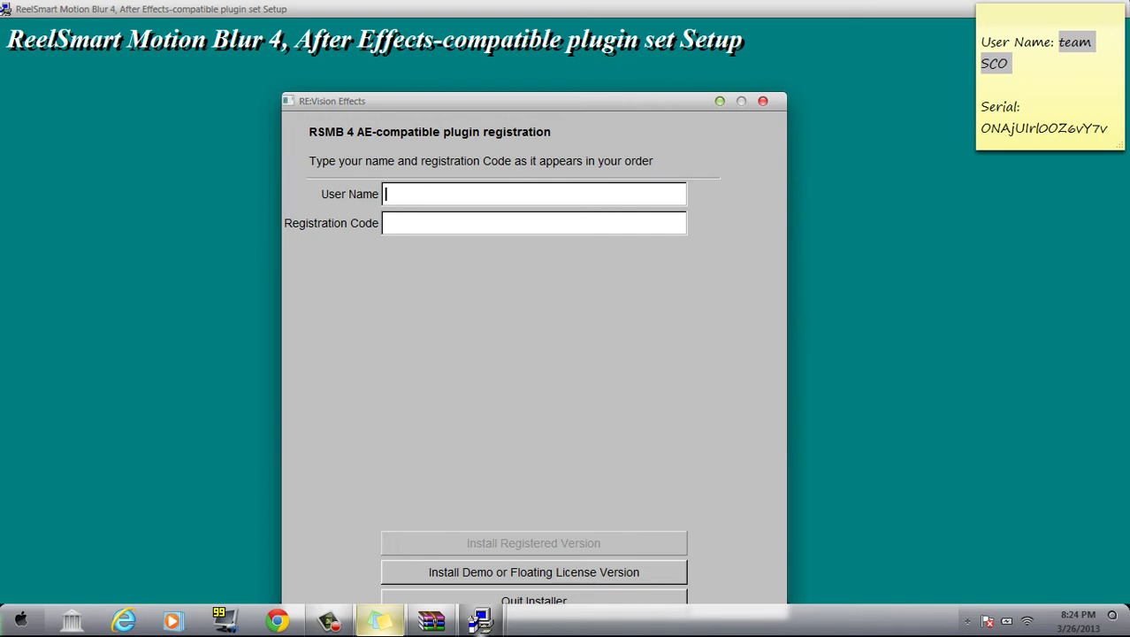
right_click(1074, 42)
left_click(1040, 70)
left_click(534, 194)
key("ctrl+v")
Copy the serial from the sticky note and paste it into the Registration Code field of the plugin registration
left_click(387, 222)
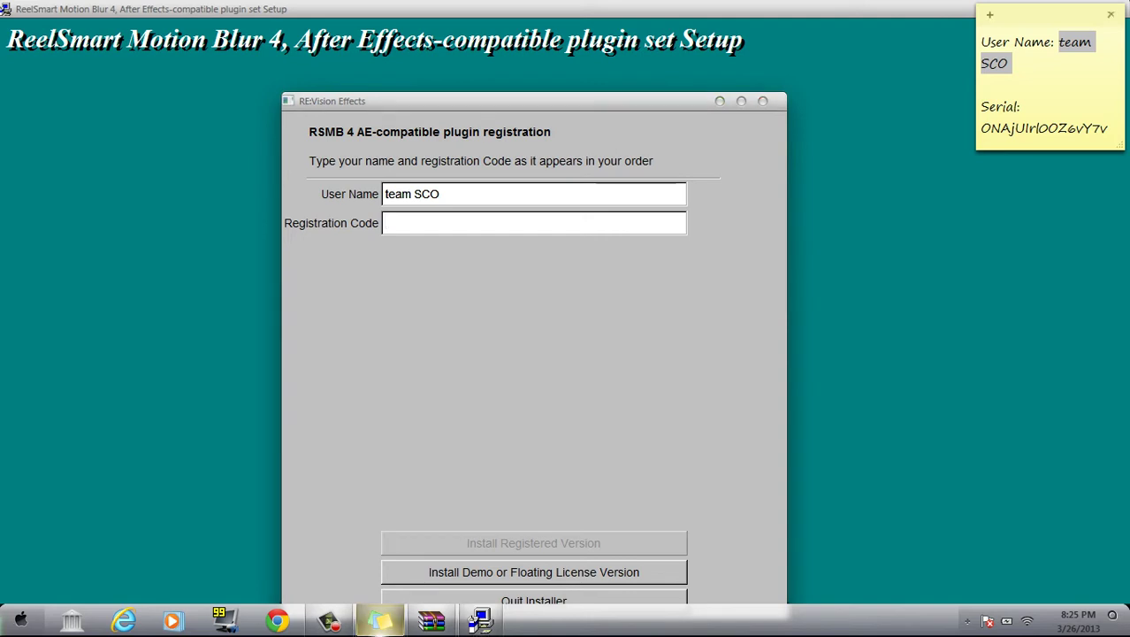
left_click_drag(982, 128, 1110, 129)
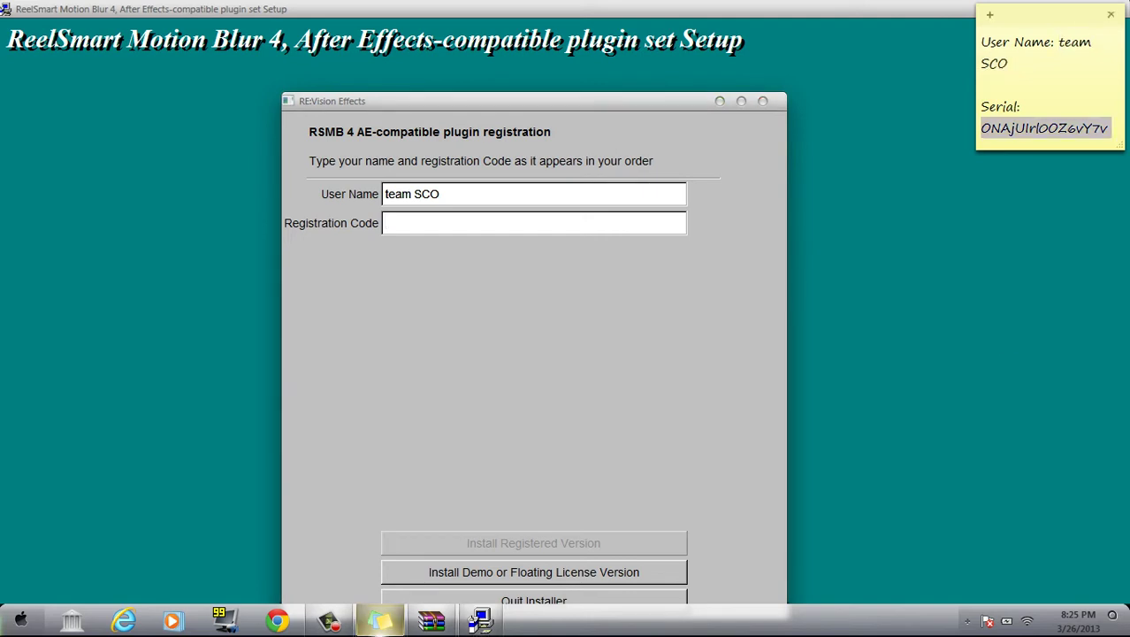
right_click(997, 125)
left_click(1026, 155)
left_click(480, 619)
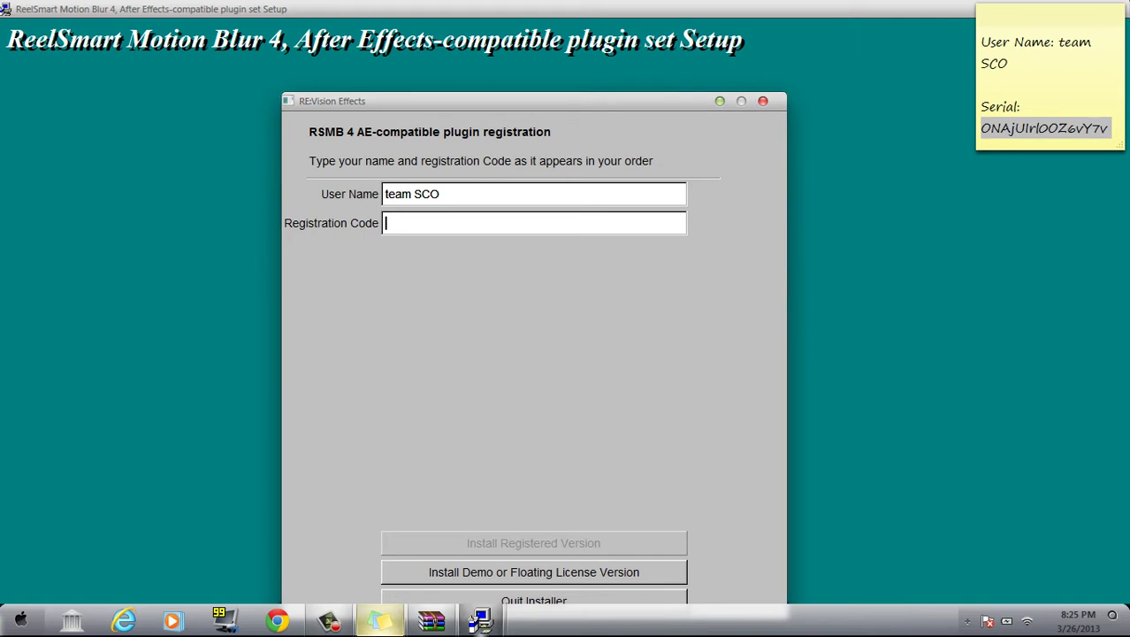
key("ctrl+v")
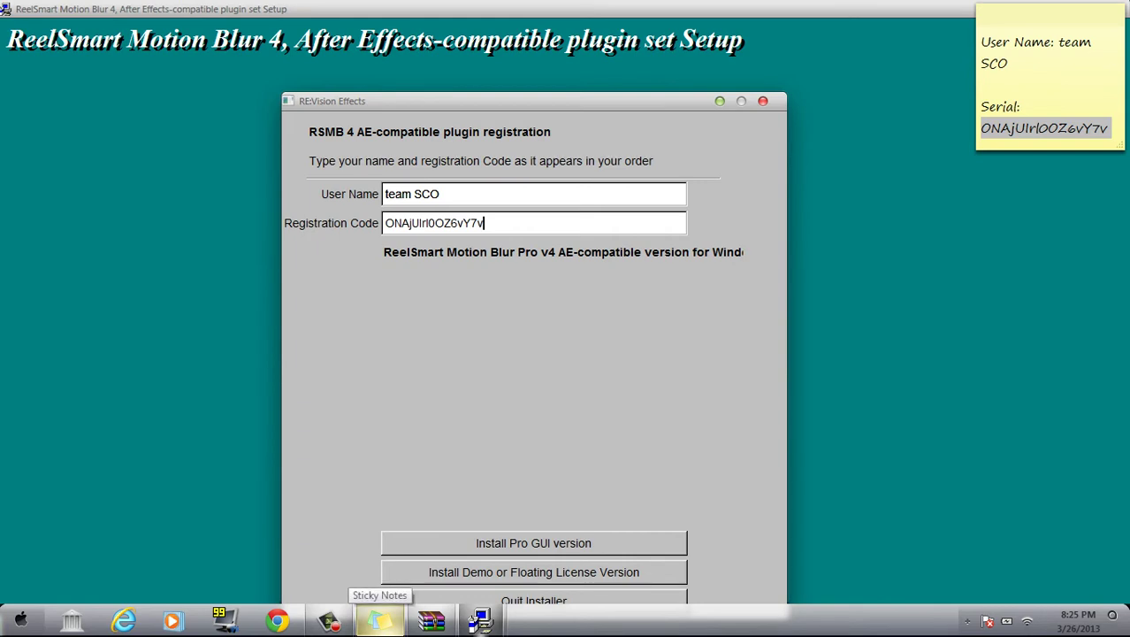
Quit the ReelSmart Motion Blur installer without installing and close the RSMBAEInstaller archive
left_click(764, 101)
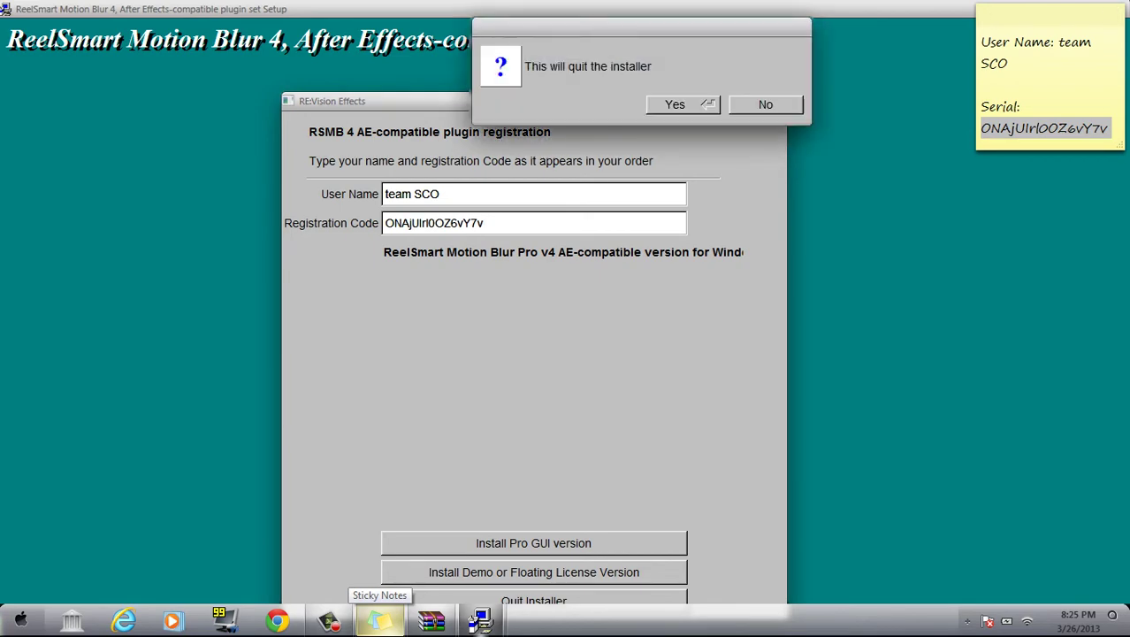
key("Return")
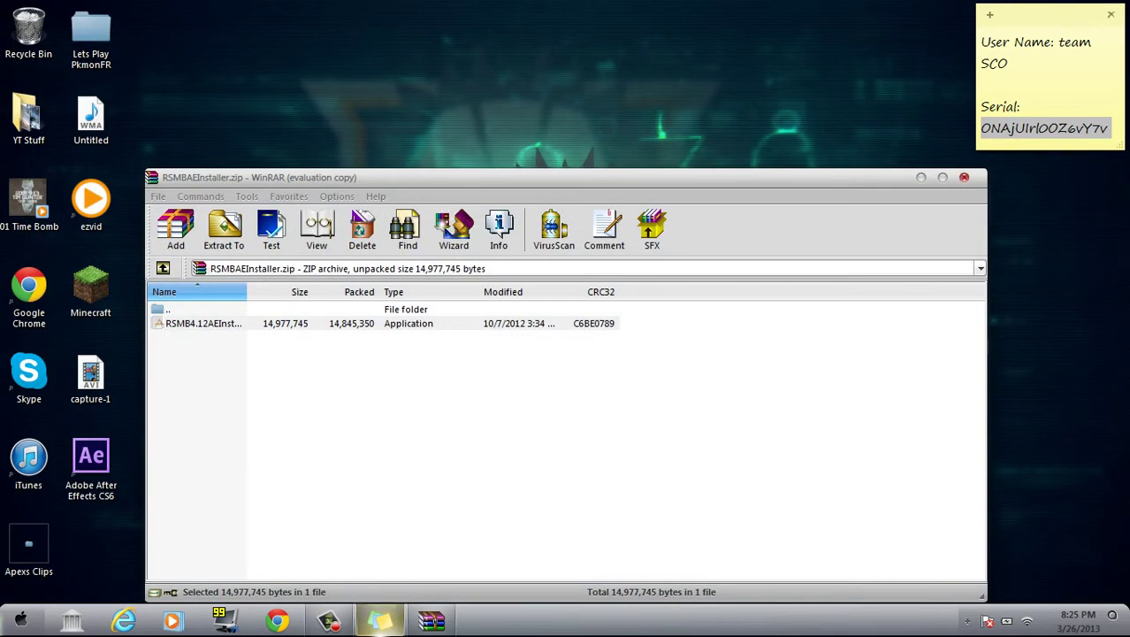
left_click(964, 177)
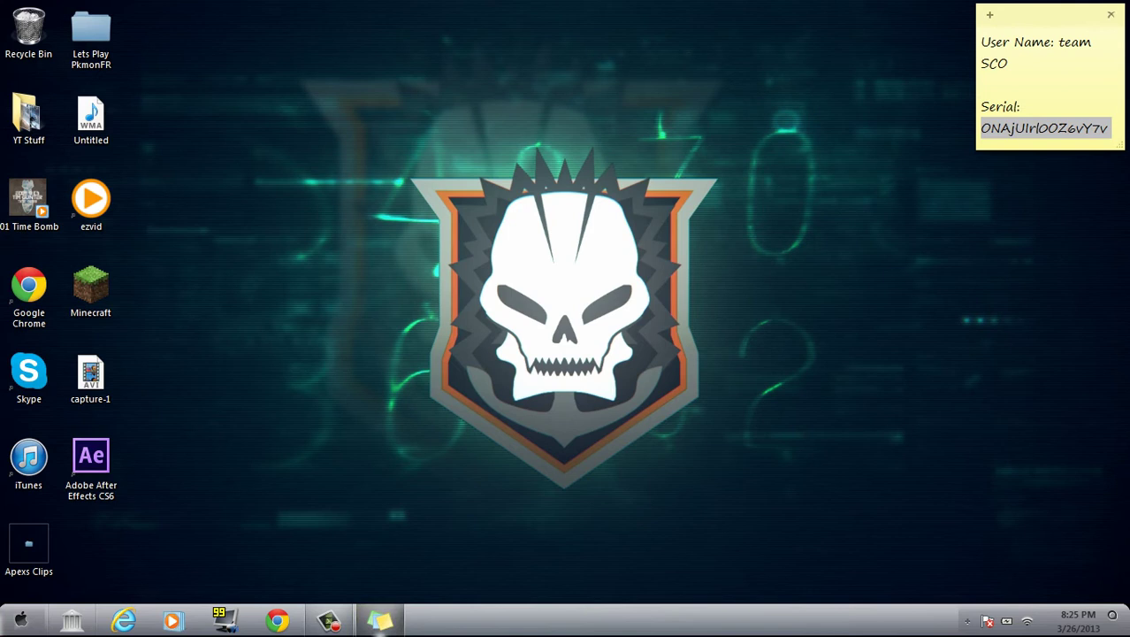
Search the computer's programs and files for RSMB, leaving the search without opening anything
left_click(20, 619)
type("R")
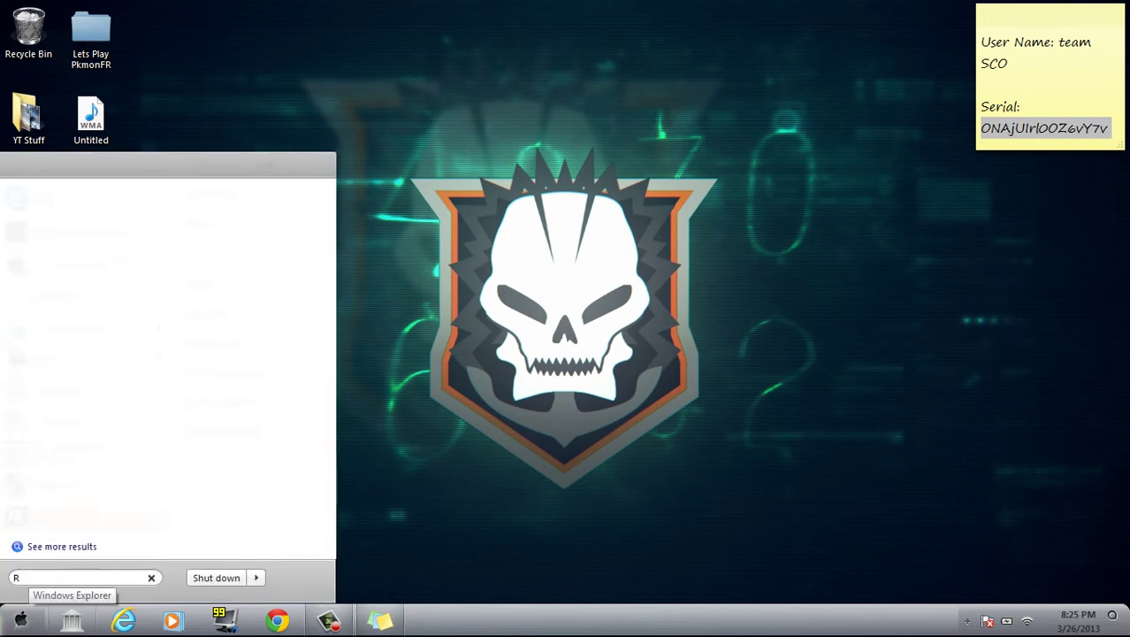
type("SM")
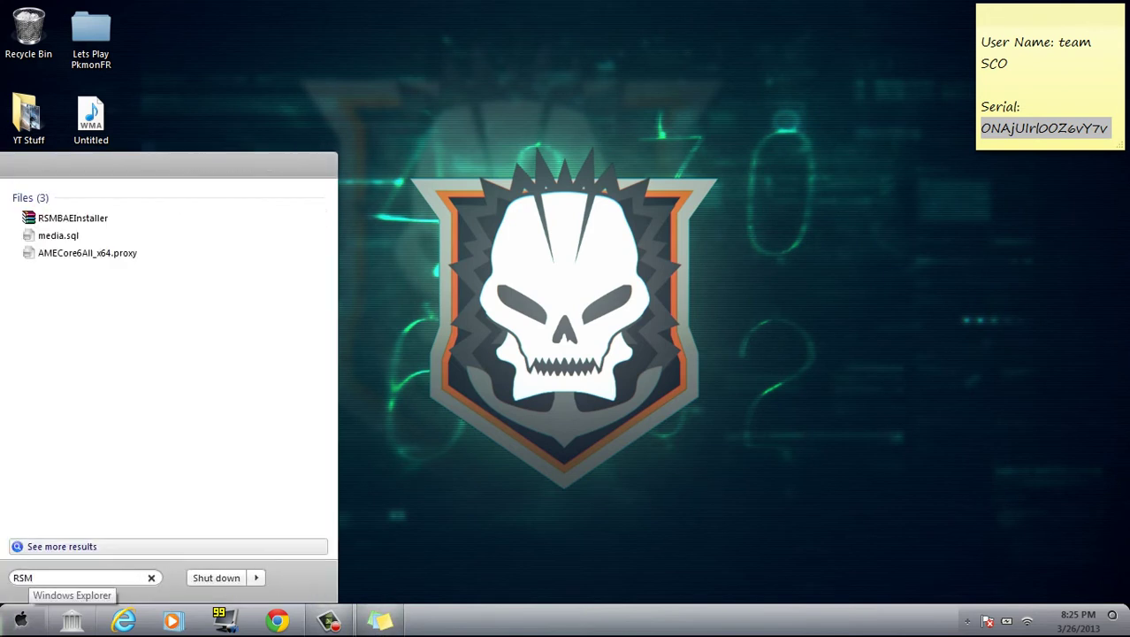
type("B")
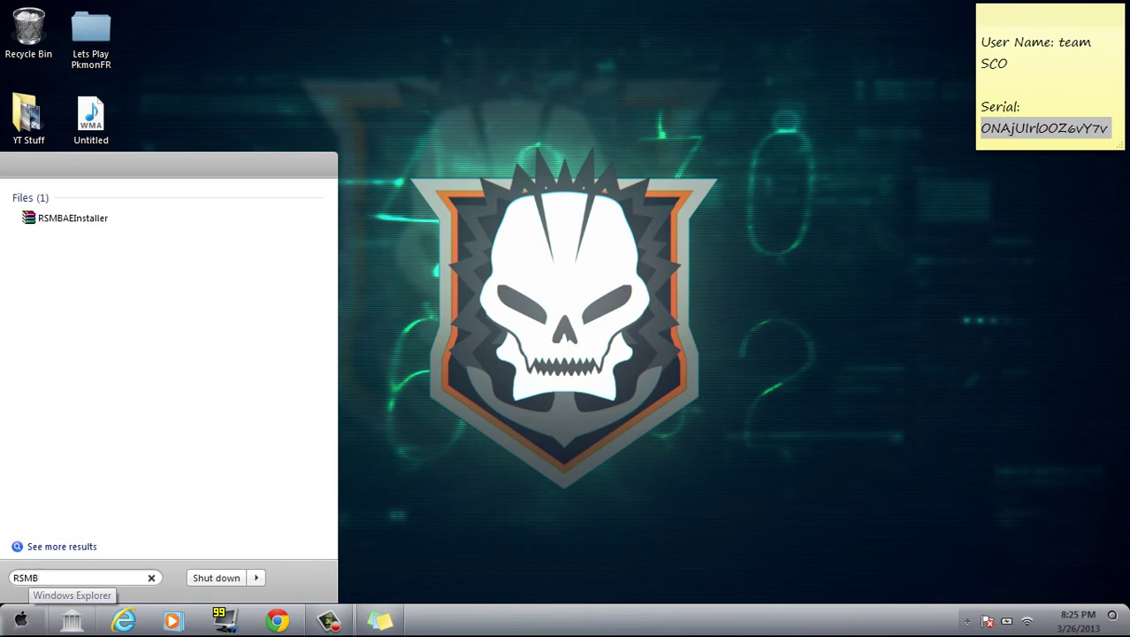
left_click(20, 620)
Check the RSMB4AEManual folder in Plug-ins under C:\Program Files\Adobe\Adobe After Effects CS6\Support Files and close the folder window
left_click(20, 620)
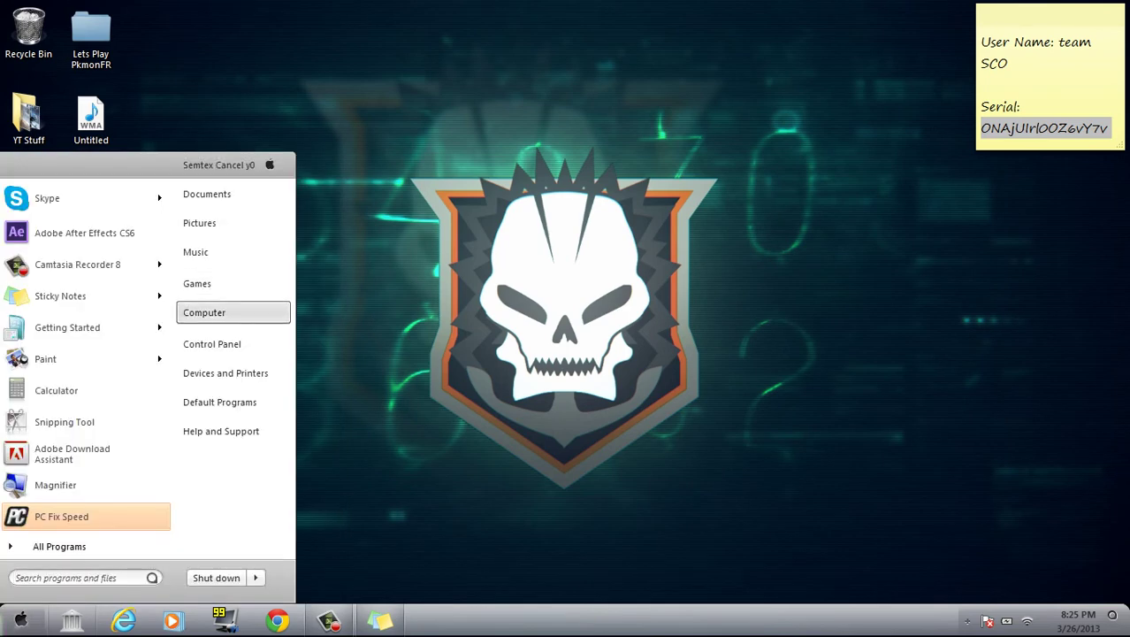
left_click(204, 313)
double_click(532, 217)
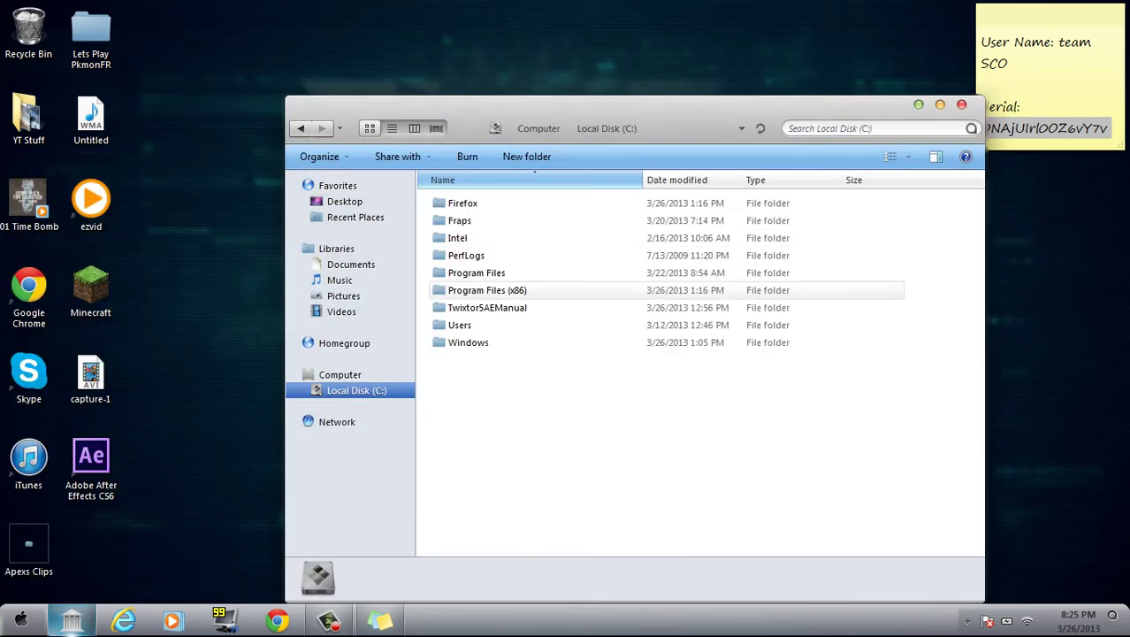
double_click(482, 273)
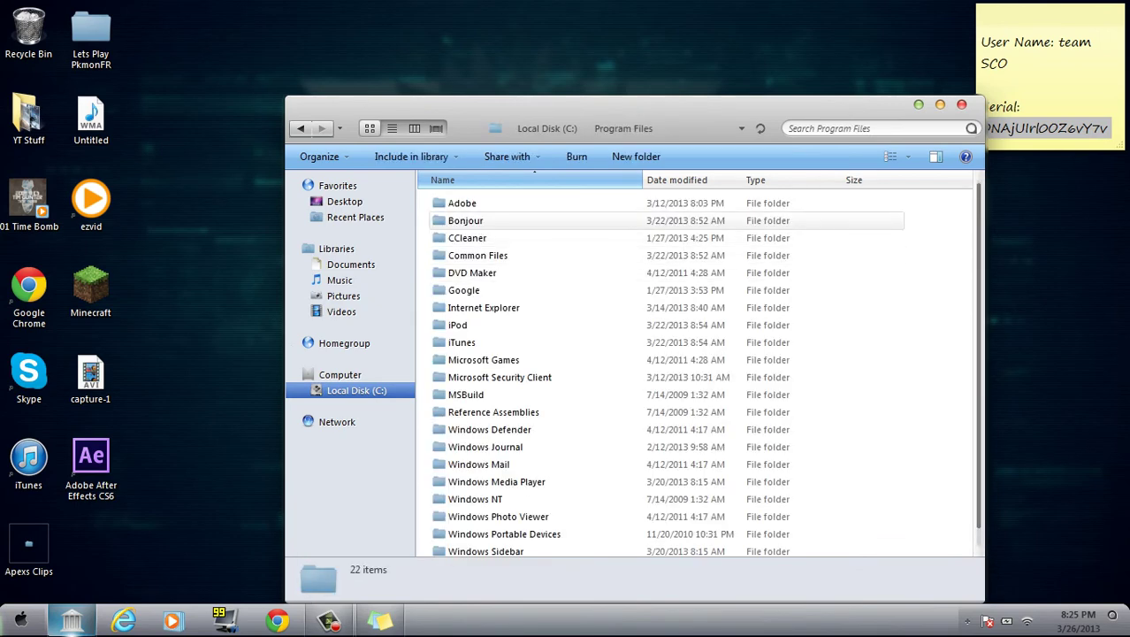
double_click(531, 202)
double_click(531, 203)
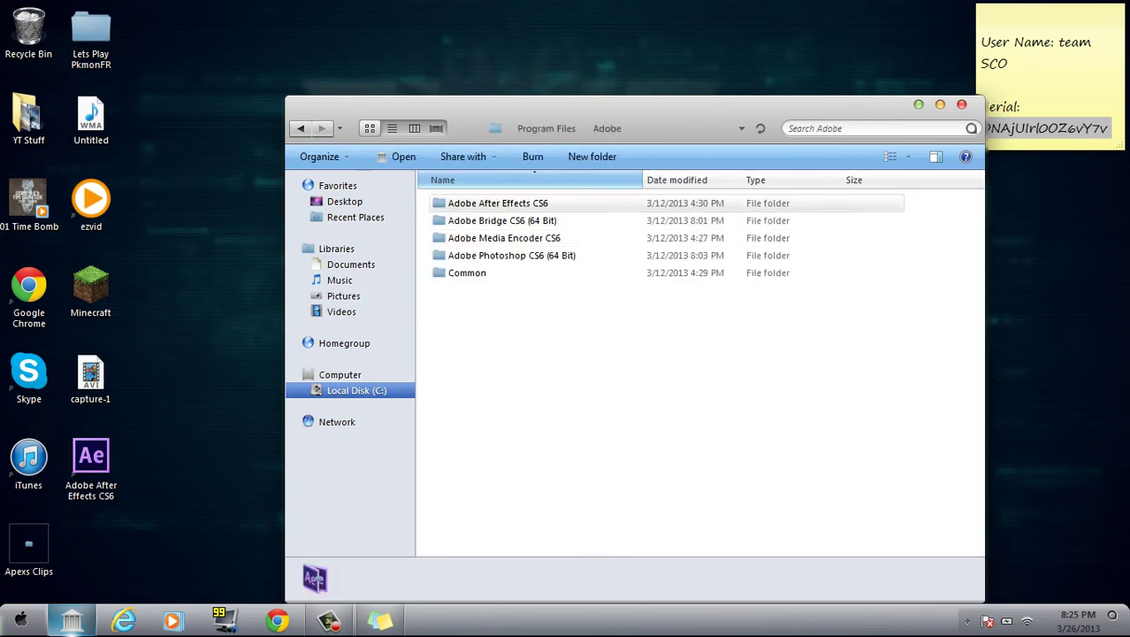
double_click(531, 203)
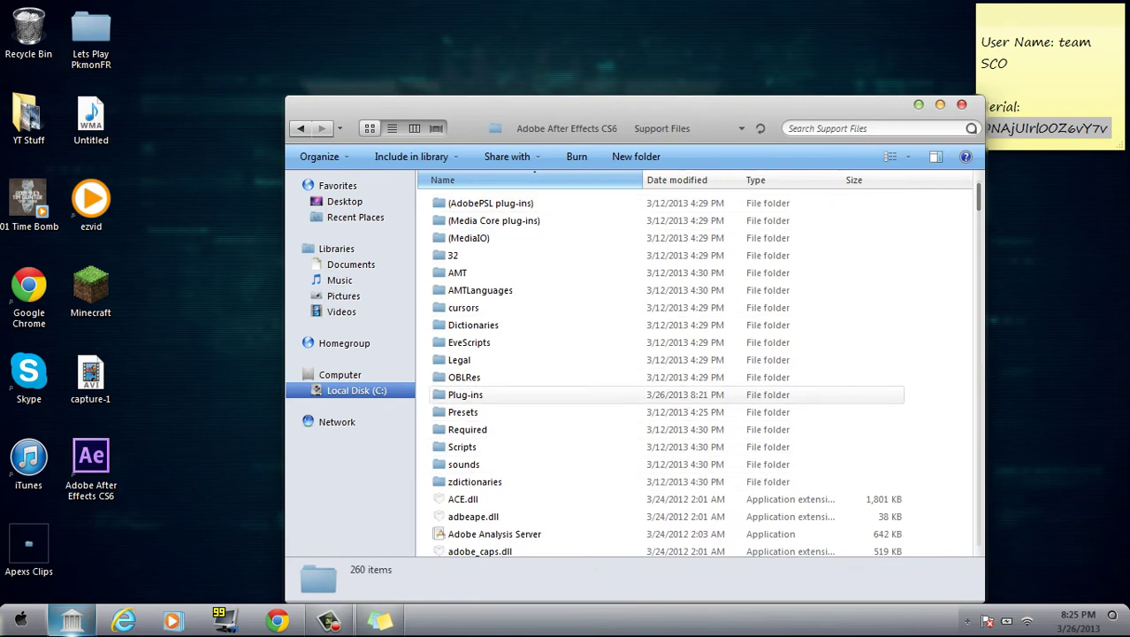
double_click(465, 395)
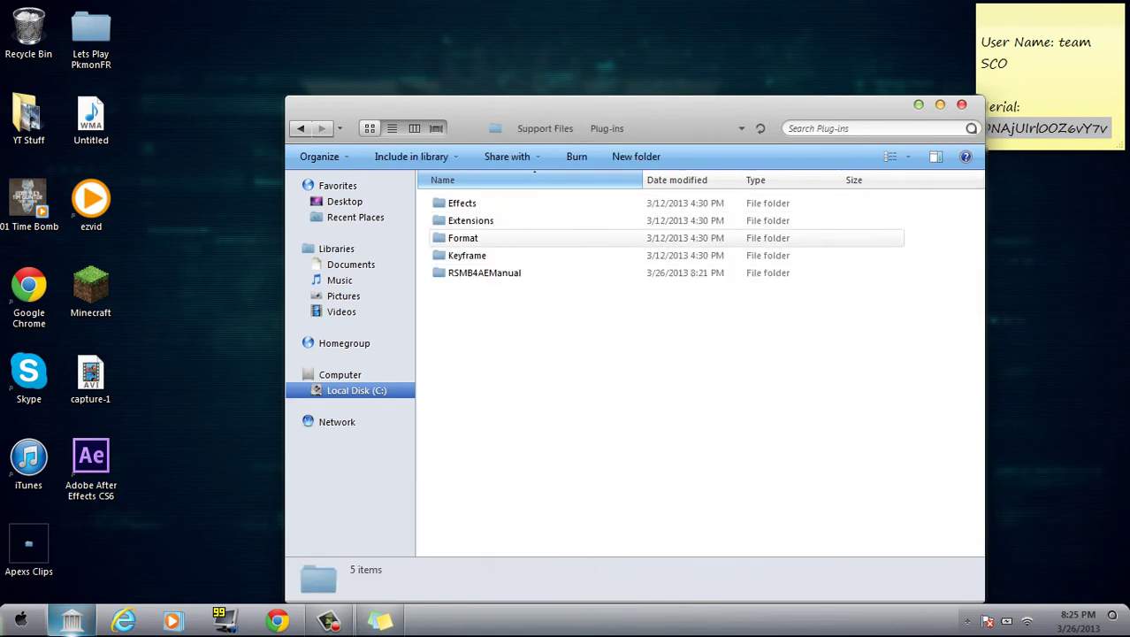
double_click(485, 273)
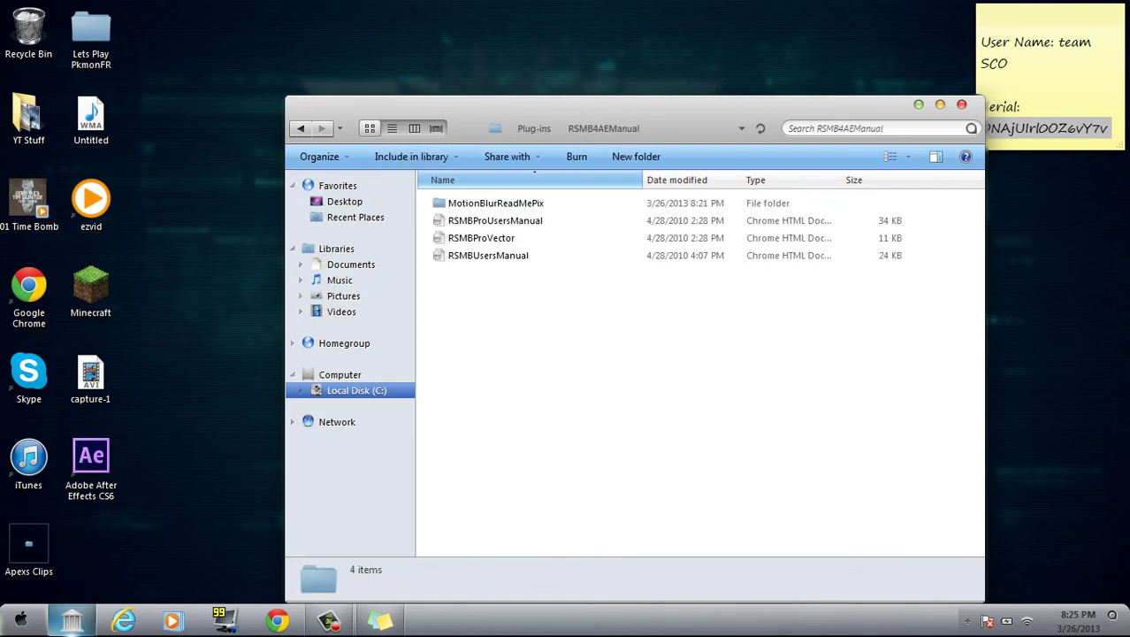
left_click(961, 104)
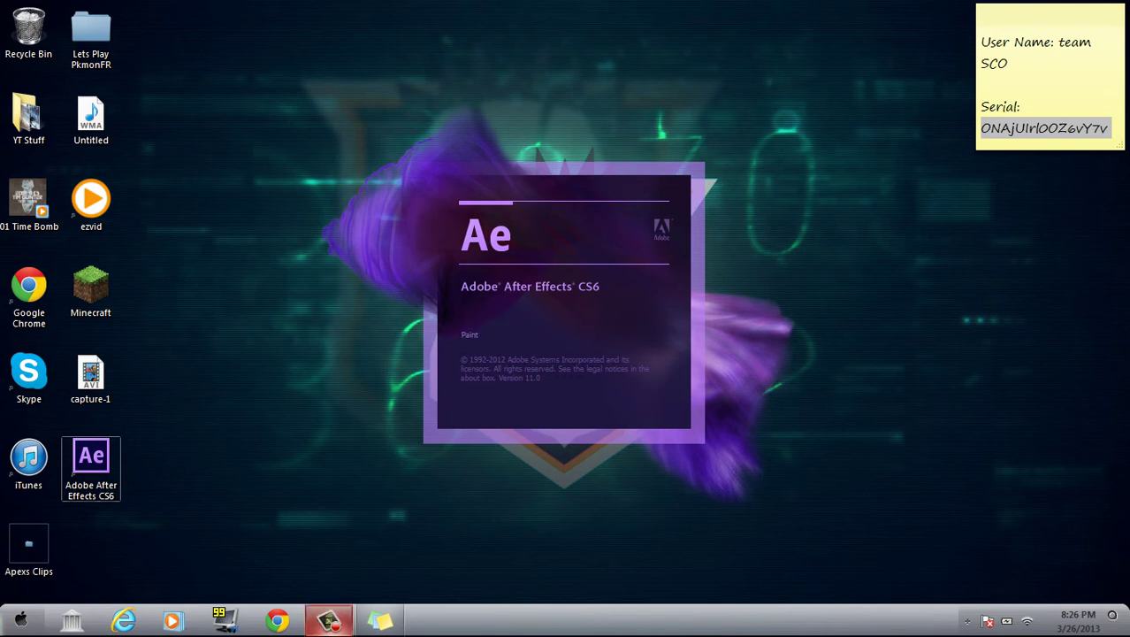
Launch Adobe After Effects CS6 and import the clip "standoff 540 semtex ladder" from the BO2 Clips folder
left_click(329, 621)
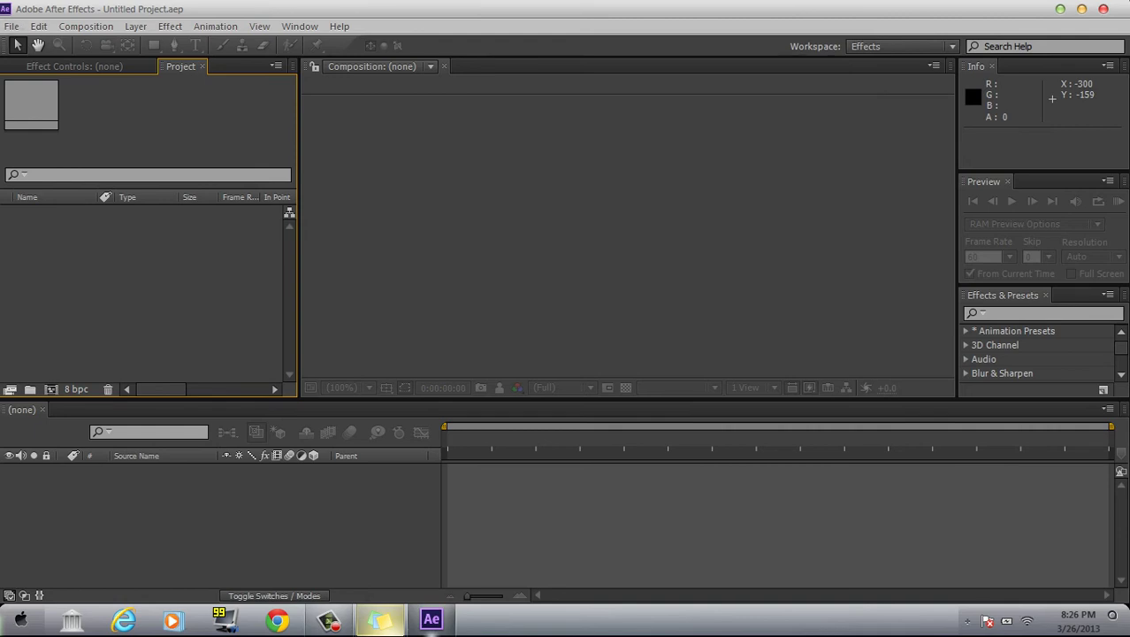
left_click(38, 27)
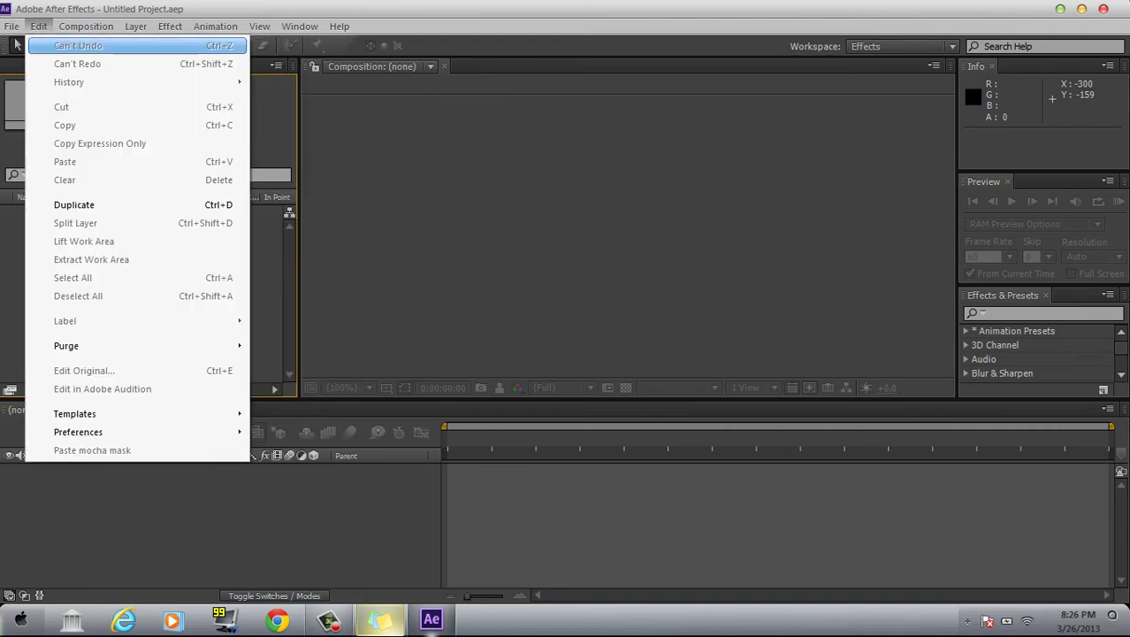
mouse_move(12, 26)
key("Right")
key("Left")
key("Right")
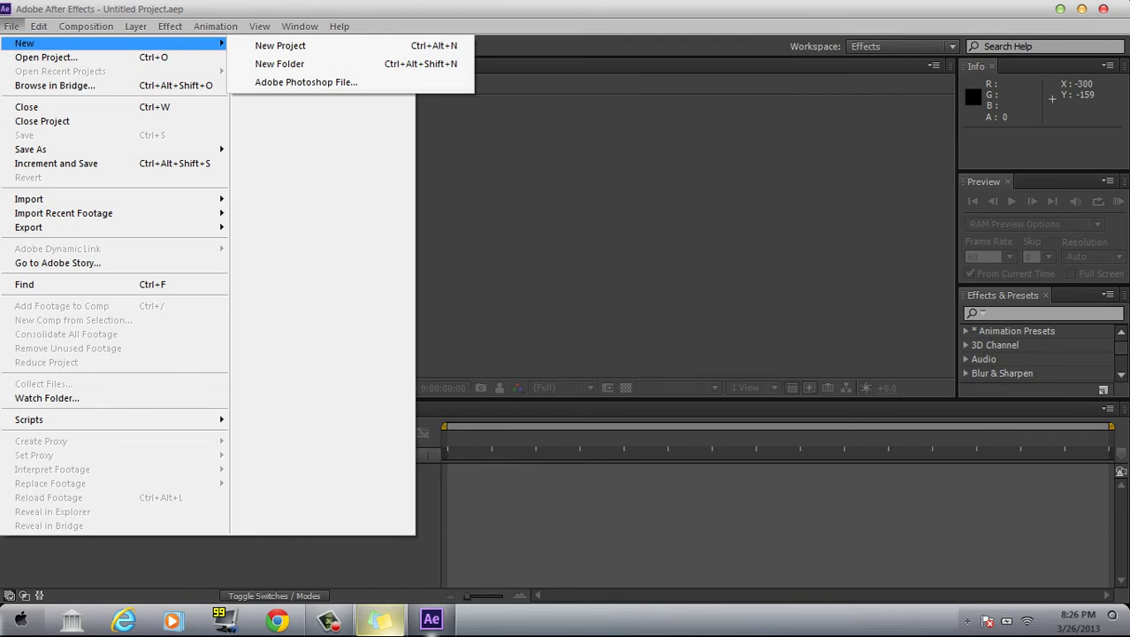
key("Return")
left_click(12, 27)
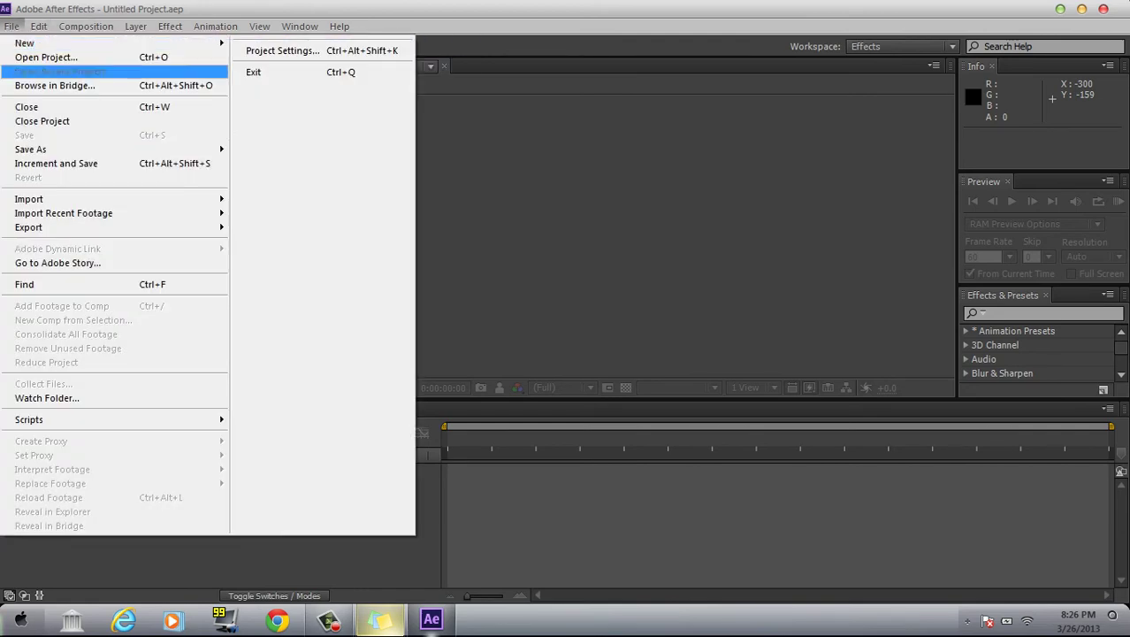
key("Right")
key("Return")
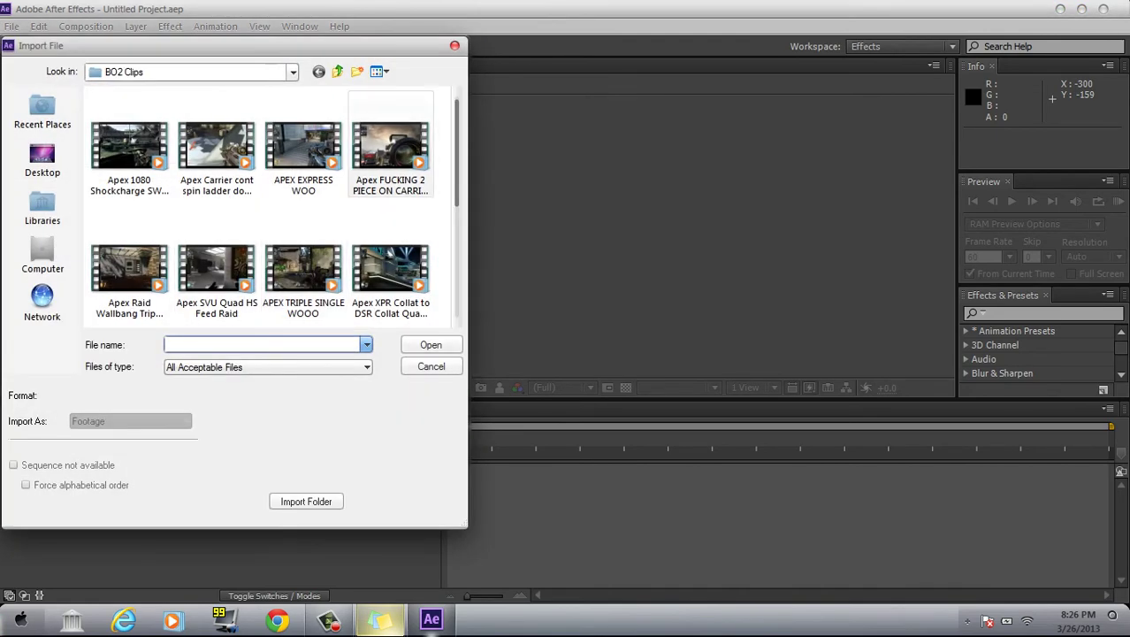
left_click_drag(457, 151, 456, 258)
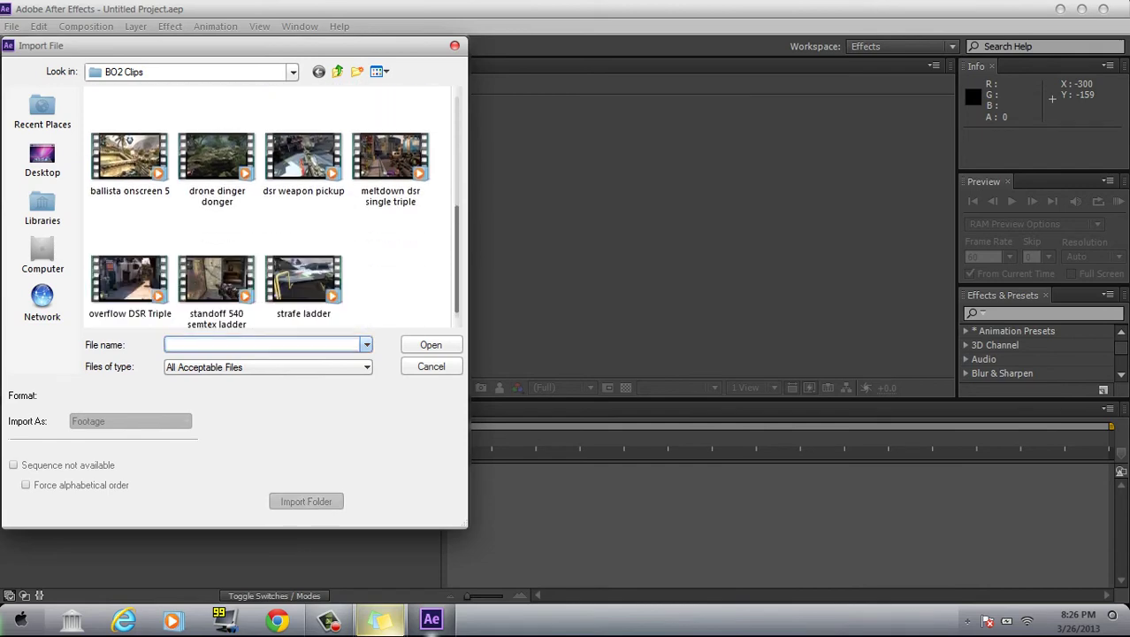
left_click(217, 279)
key("Return")
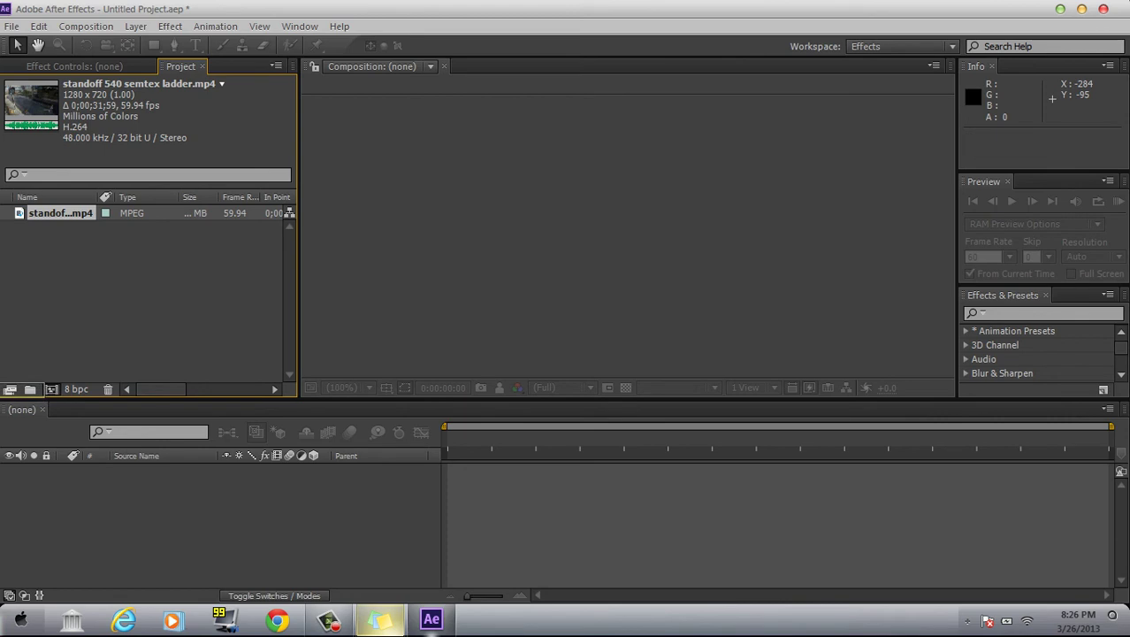
Create a composition from the imported clip and apply the RSMB effect from RE:Vision Plug-ins to its layer
left_click(105, 213)
left_click_drag(60, 213, 52, 389)
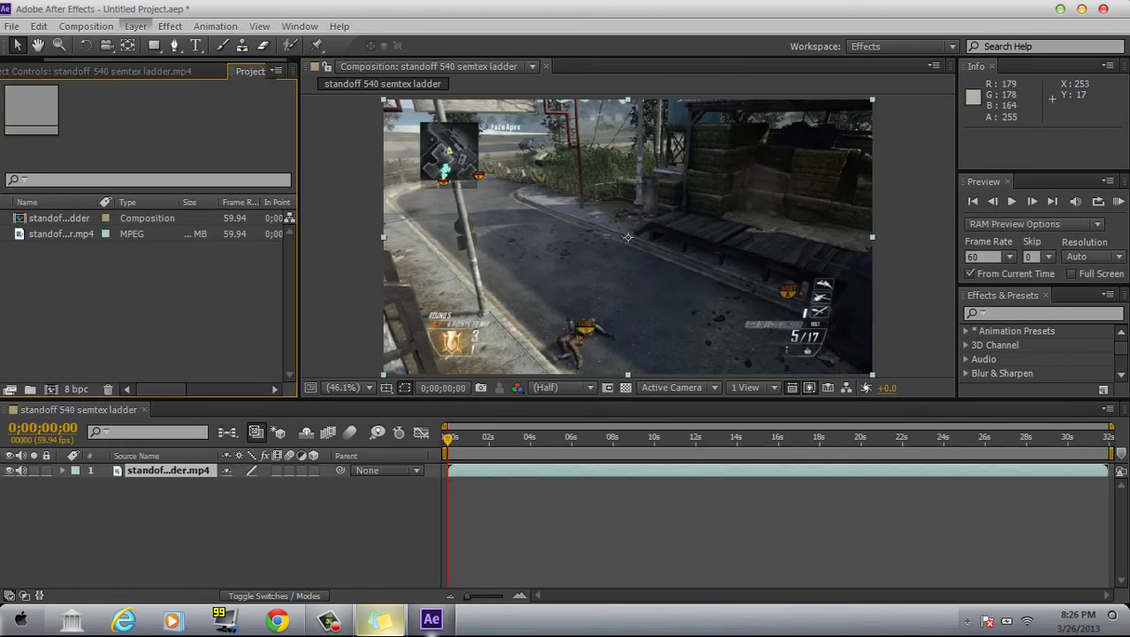
left_click(169, 25)
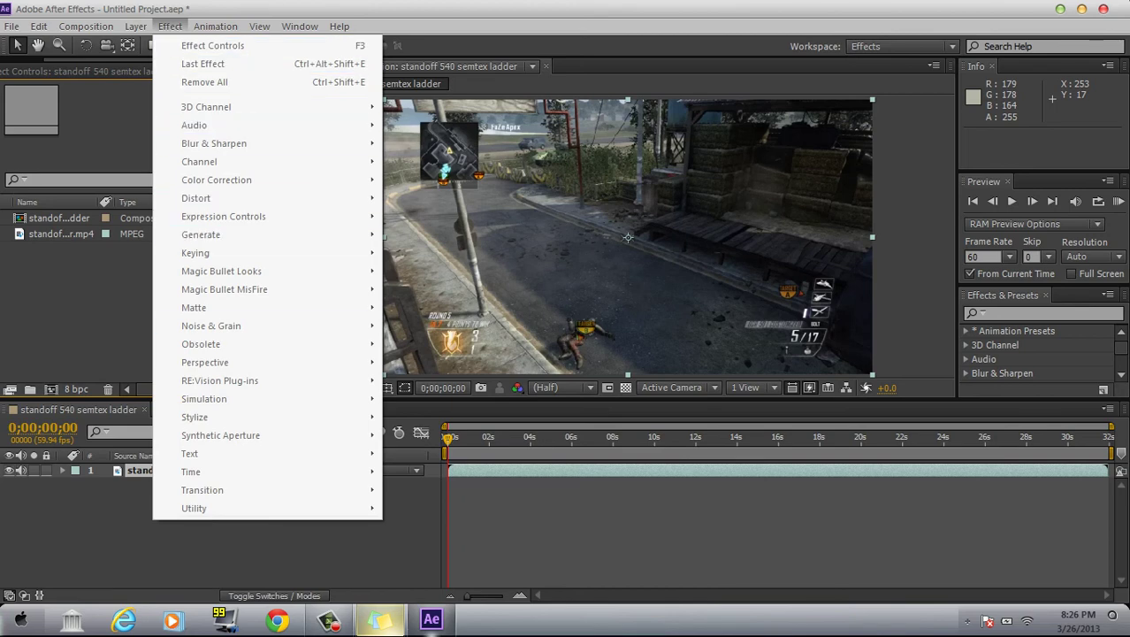
left_click(548, 526)
left_click(540, 471)
left_click(169, 25)
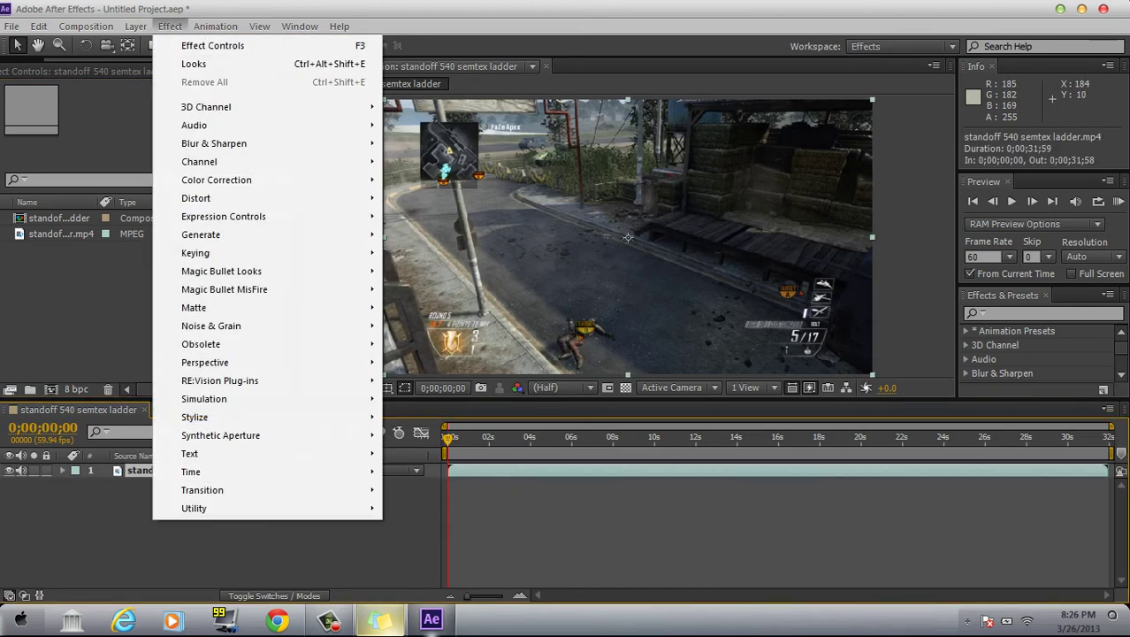
mouse_move(266, 381)
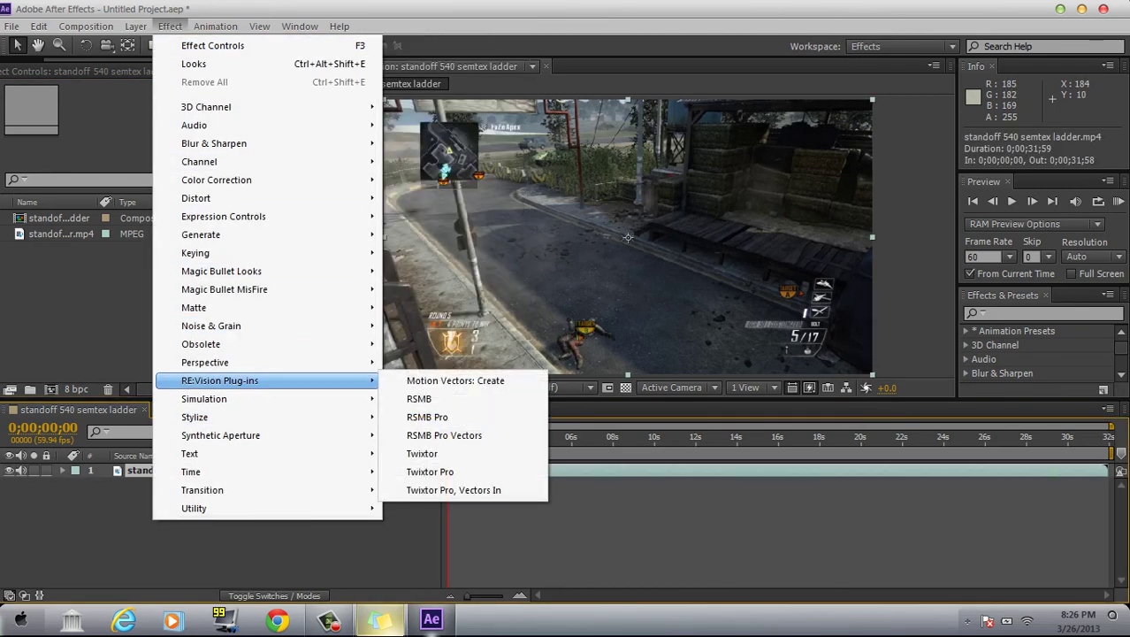
left_click(420, 399)
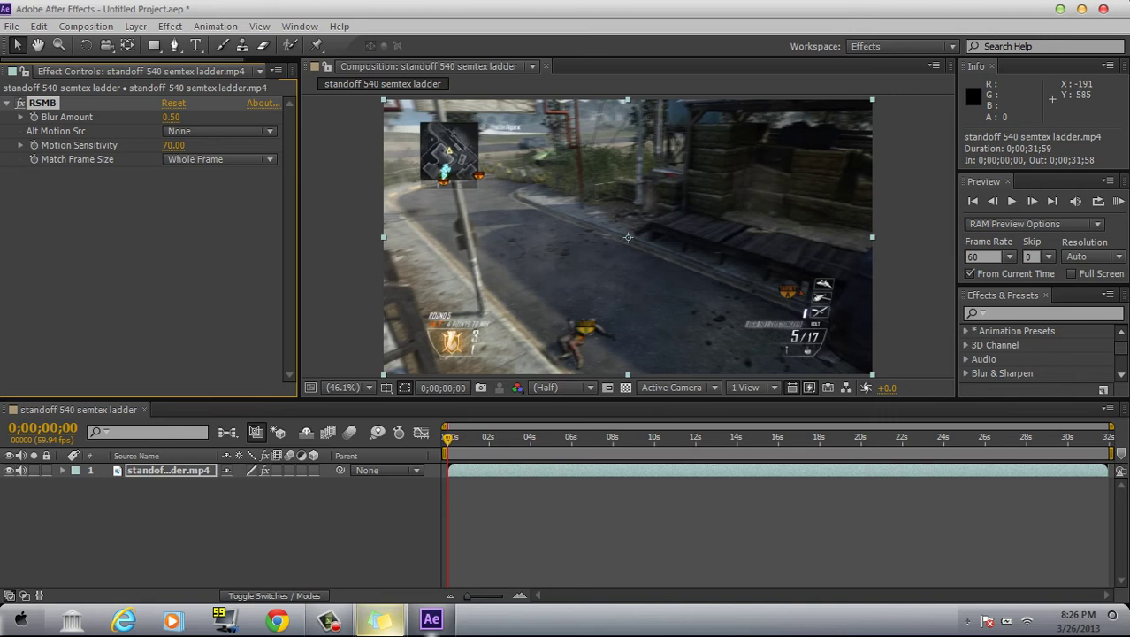
Switch to Chrome, reopen the RE:Vision Effects ReelSmart Motion Blur downloads page from the browsing history, and close the browser
left_click(1061, 9)
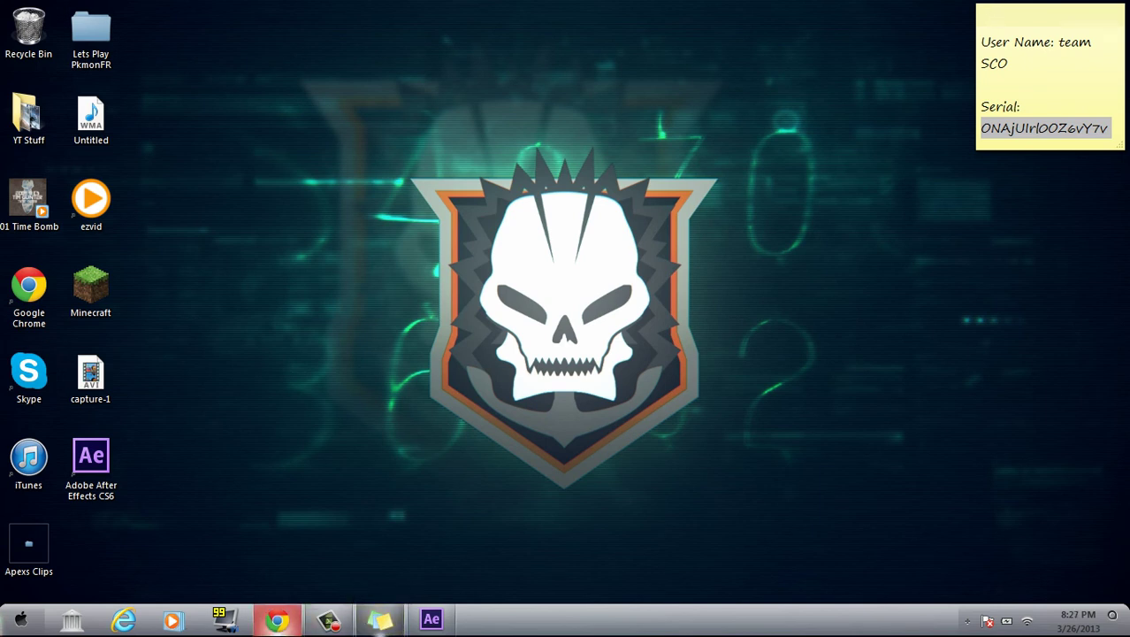
left_click(277, 619)
left_click(1116, 36)
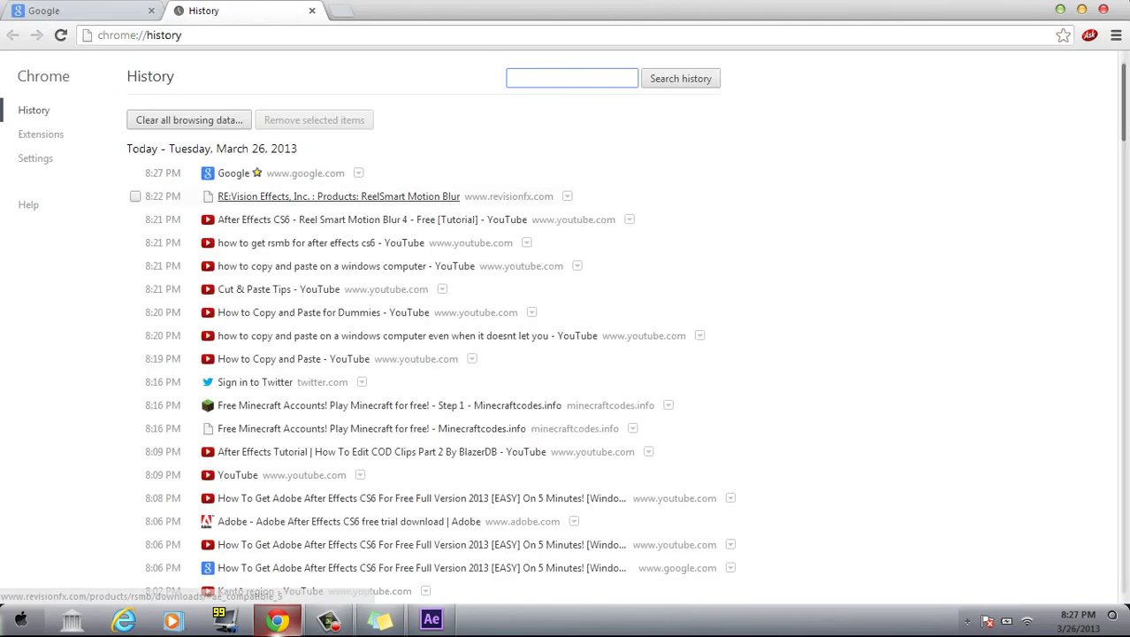
left_click(265, 197)
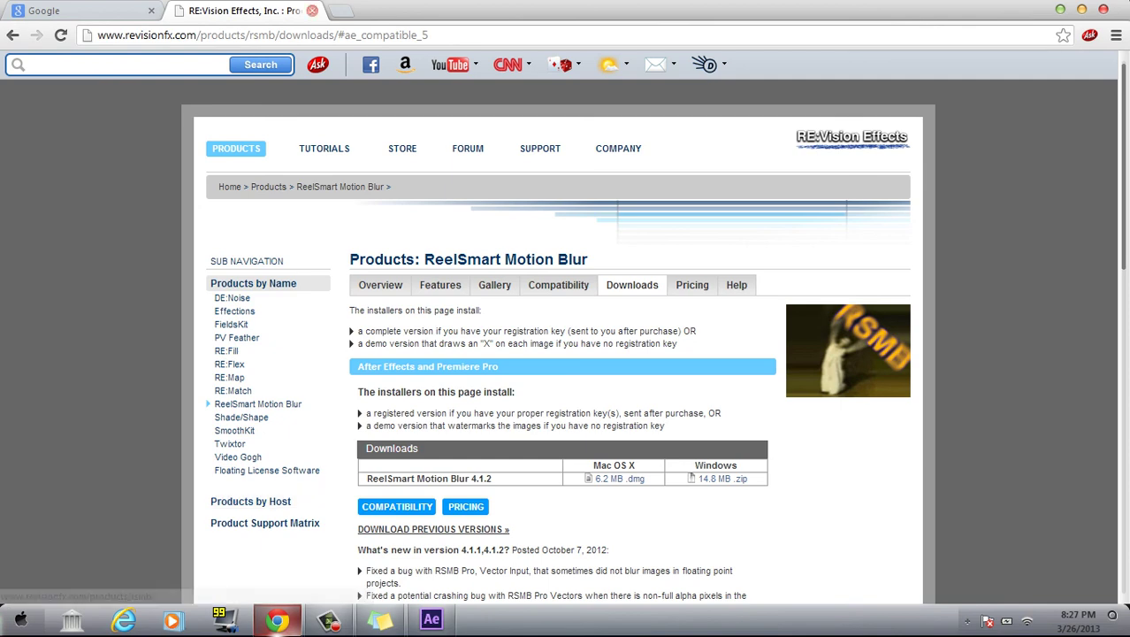
left_click(311, 10)
left_click(151, 10)
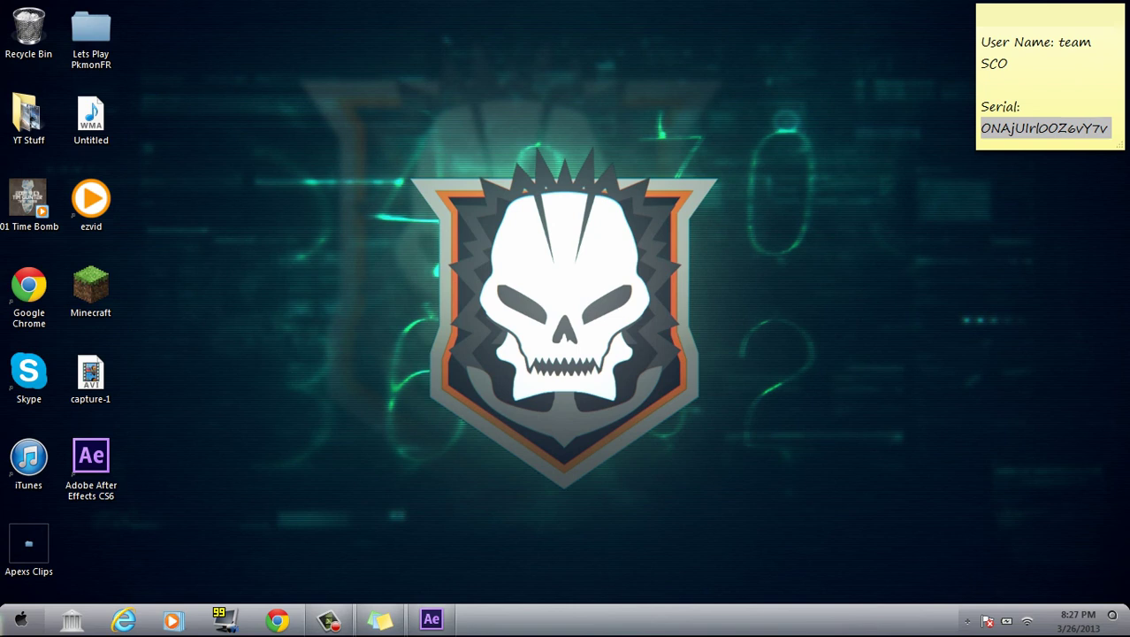
left_click(328, 619)
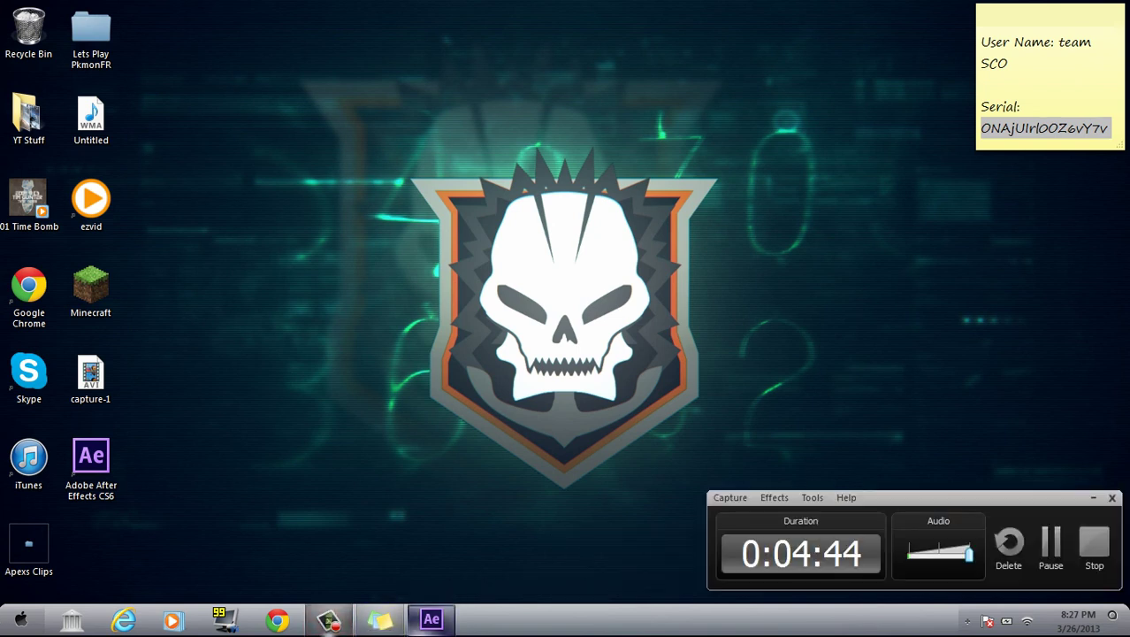